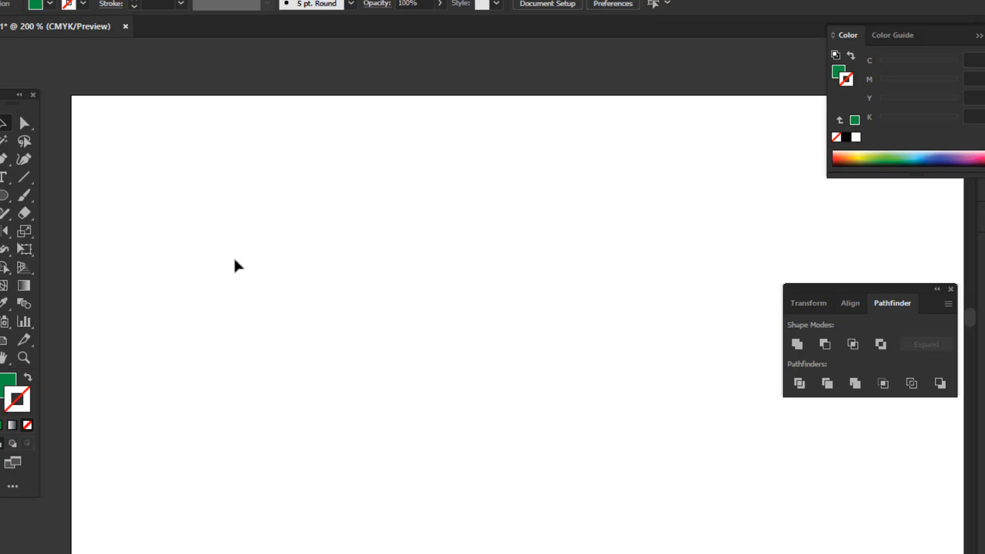
Close the floating Pathfinder panel and collapse the Color panel.
left_click_drag(913, 293, 740, 237)
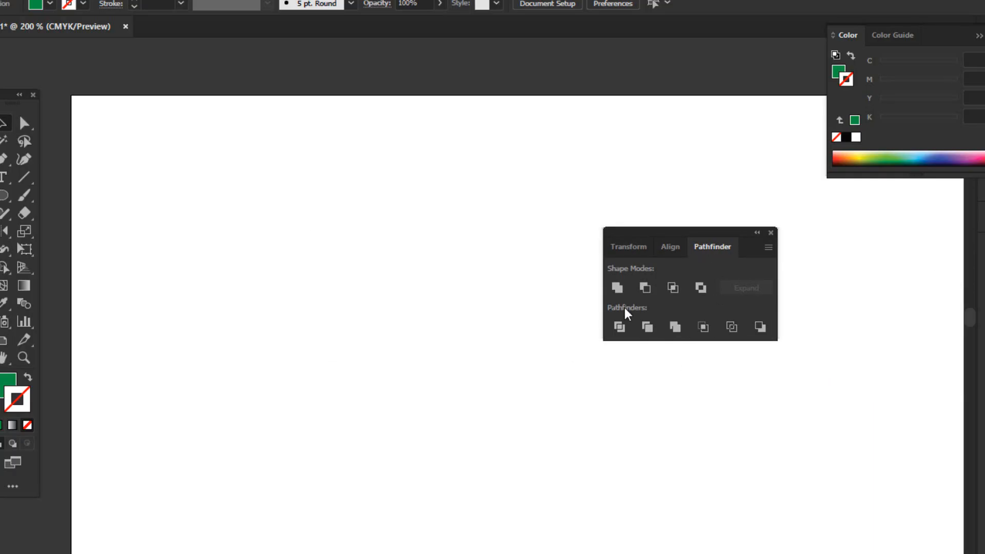
left_click_drag(744, 236, 614, 276)
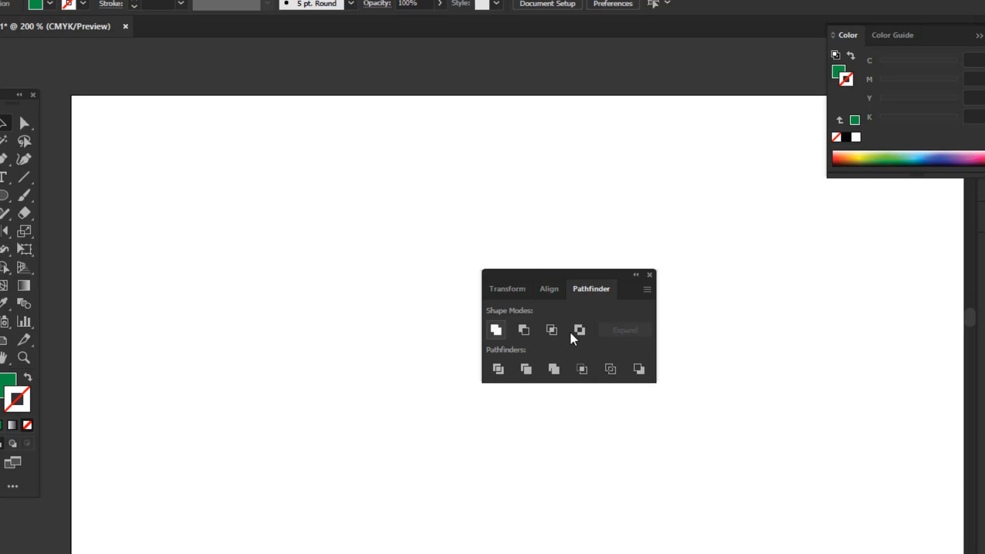
left_click_drag(609, 277, 682, 284)
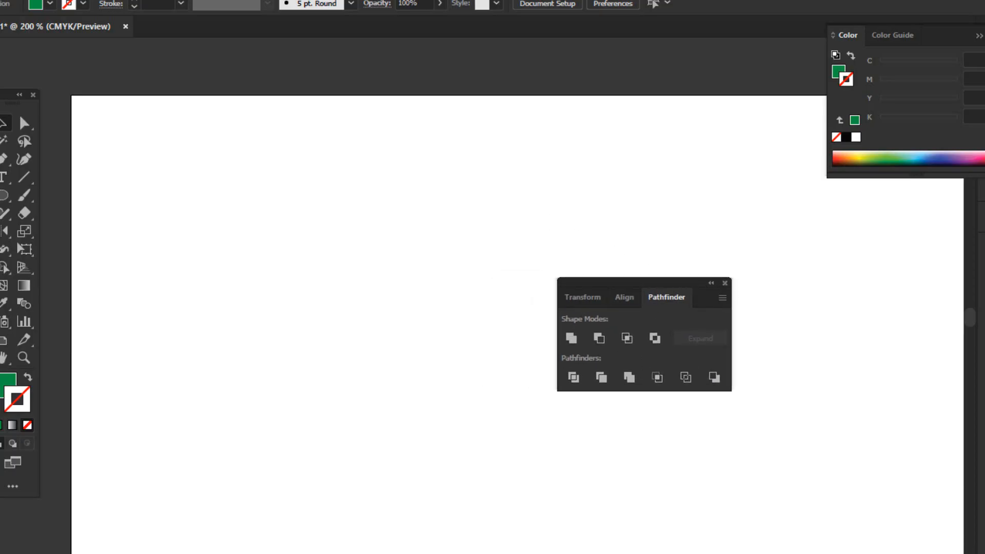
left_click(725, 283)
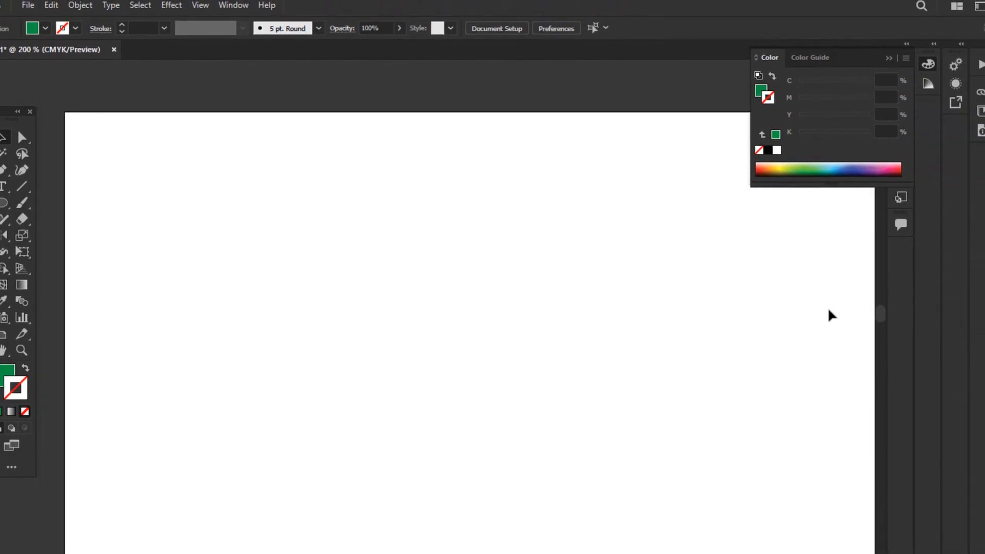
left_click(890, 58)
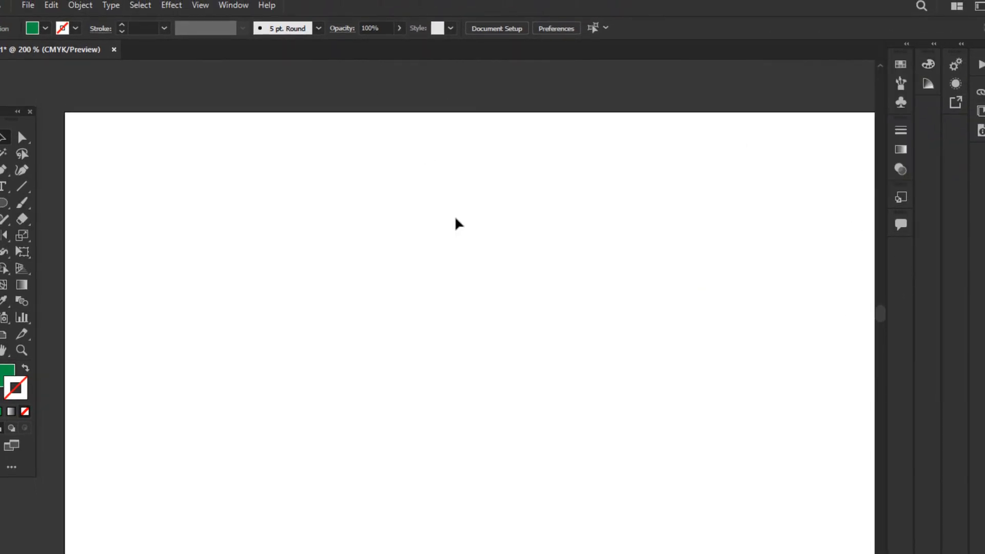
Display the Pathfinder panel again and place it over the artboard's upper edge, clear of the drawing area.
left_click(234, 5)
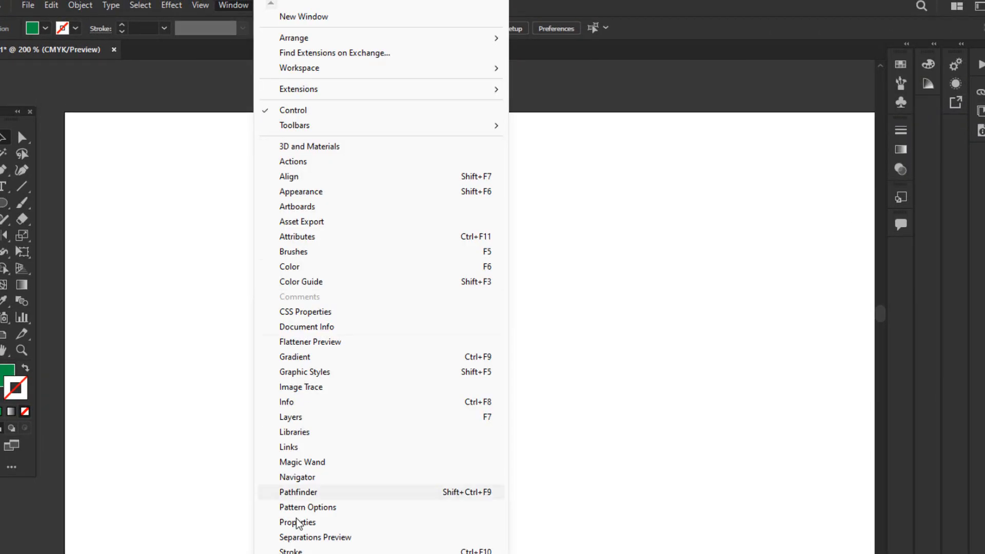
scroll(381, 283, "down", 3)
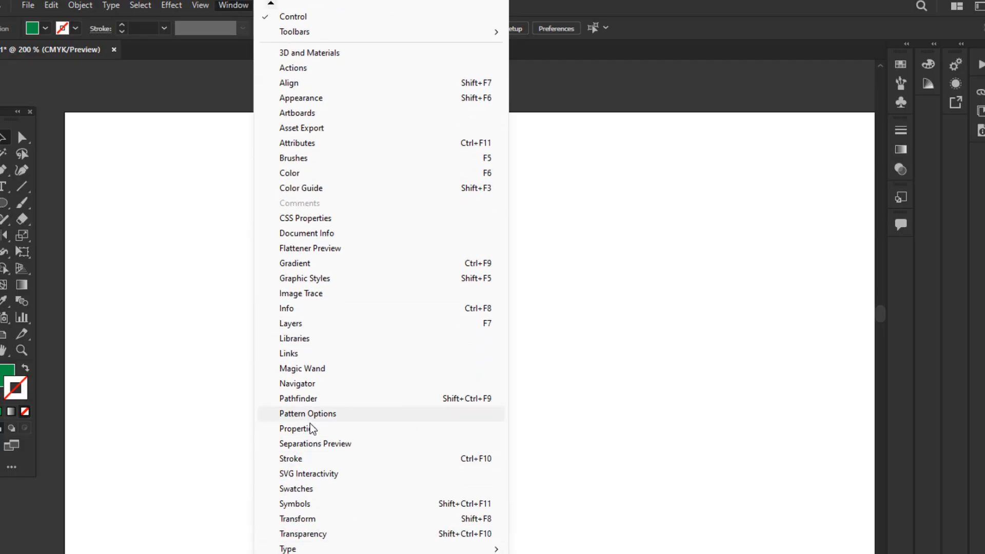
left_click(303, 430)
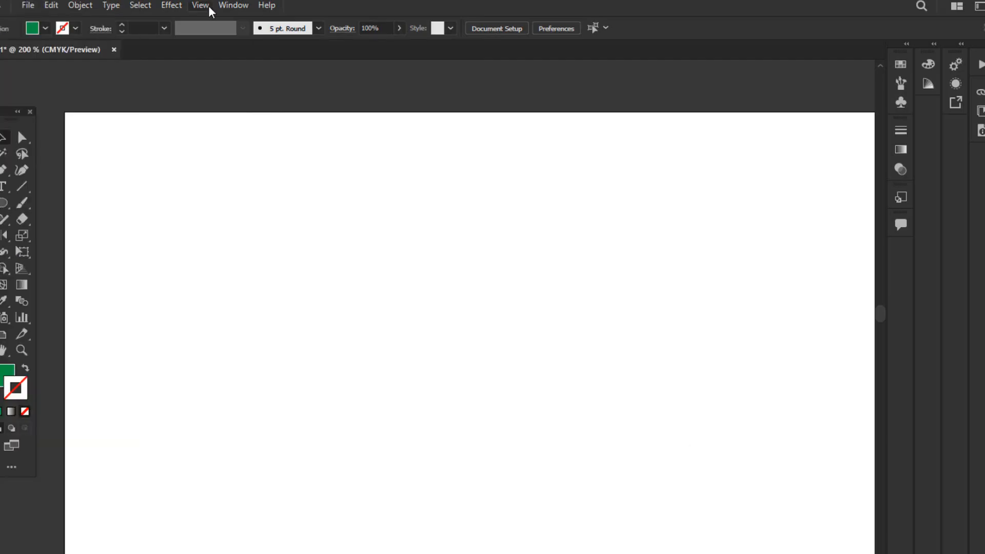
left_click(234, 5)
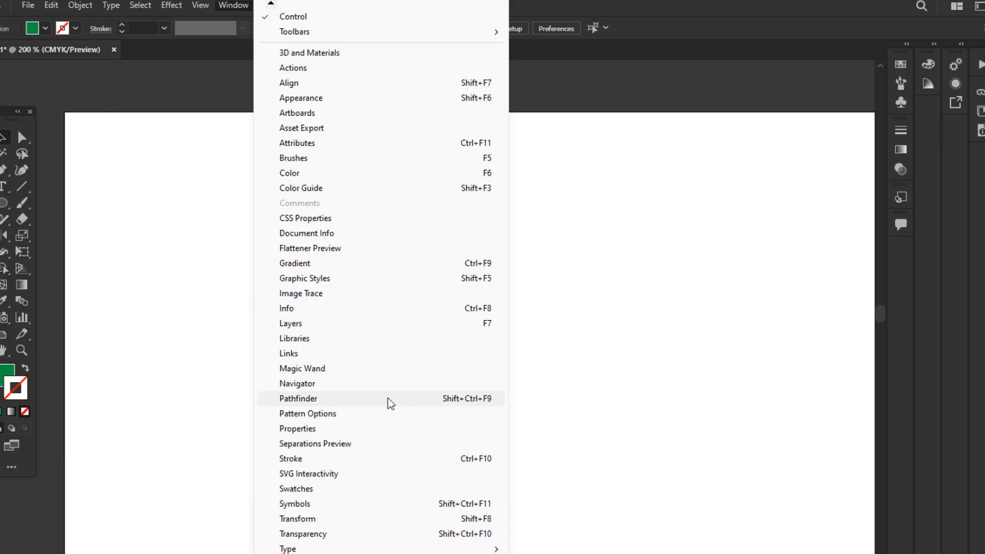
left_click(294, 400)
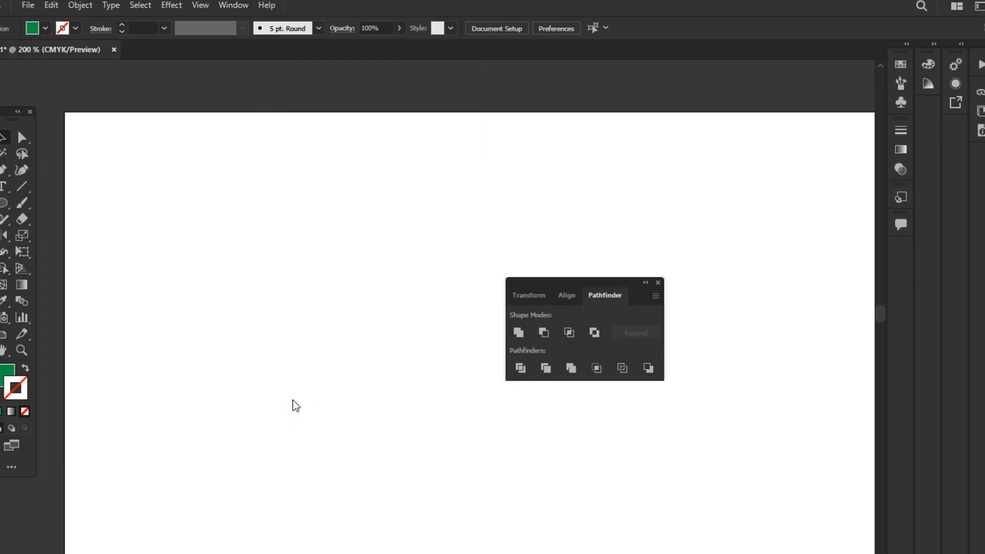
left_click_drag(609, 285, 723, 89)
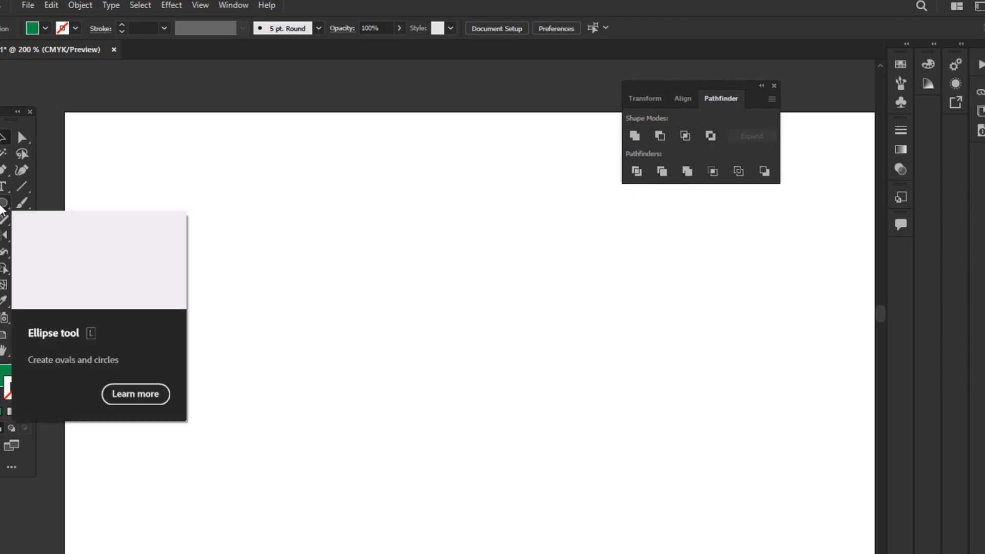
Draw an upright green rectangle and a wide horizontal rectangle crossing its middle with the Rectangle tool.
left_click(3, 204)
left_click(72, 203)
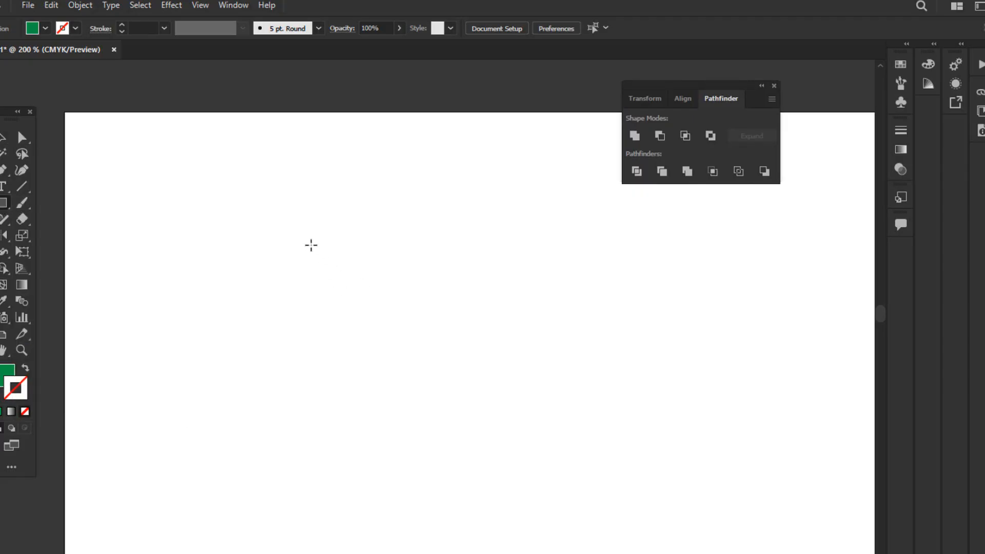
left_click_drag(279, 229, 383, 356)
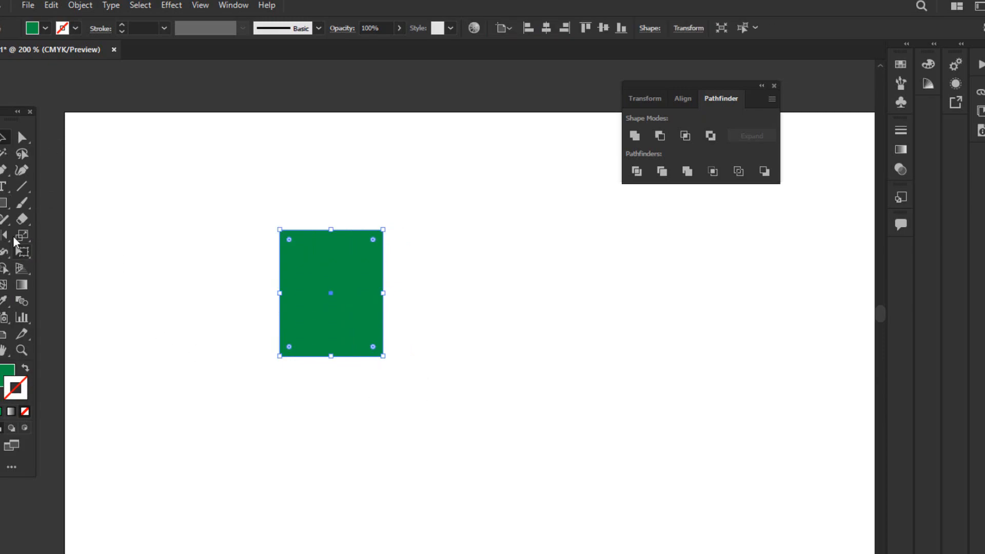
left_click_drag(195, 262, 465, 321)
key("v")
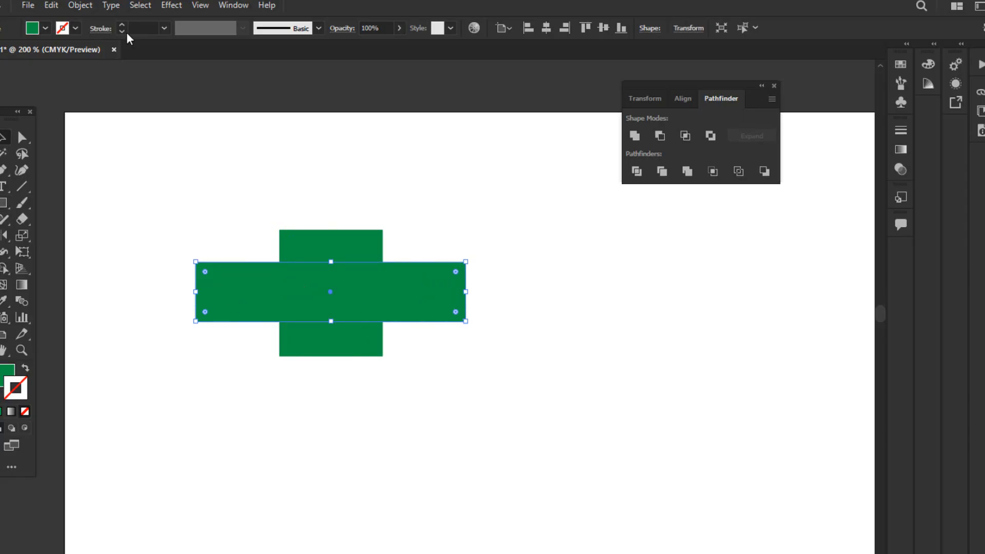
Fill the wide horizontal rectangle with a dark blue swatch and deselect it.
left_click(45, 28)
left_click(54, 56)
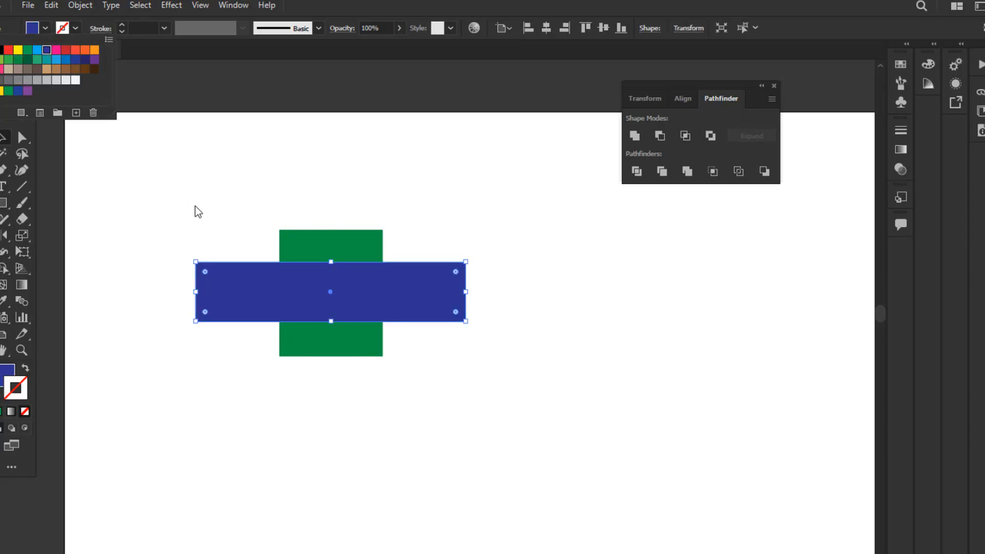
left_click(441, 238)
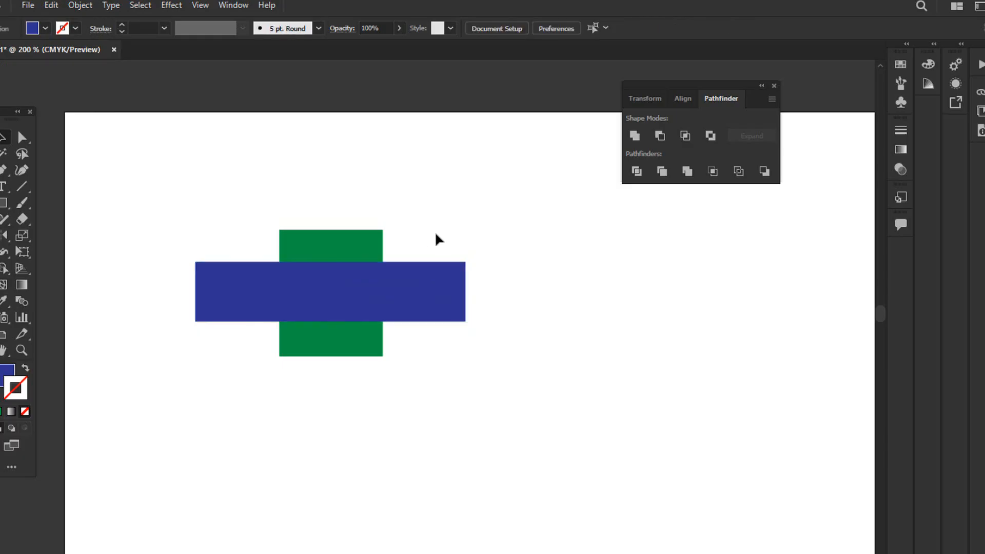
Select the blue and green rectangles separately and shift each one slightly as an independent object.
left_click(323, 249)
left_click(238, 240)
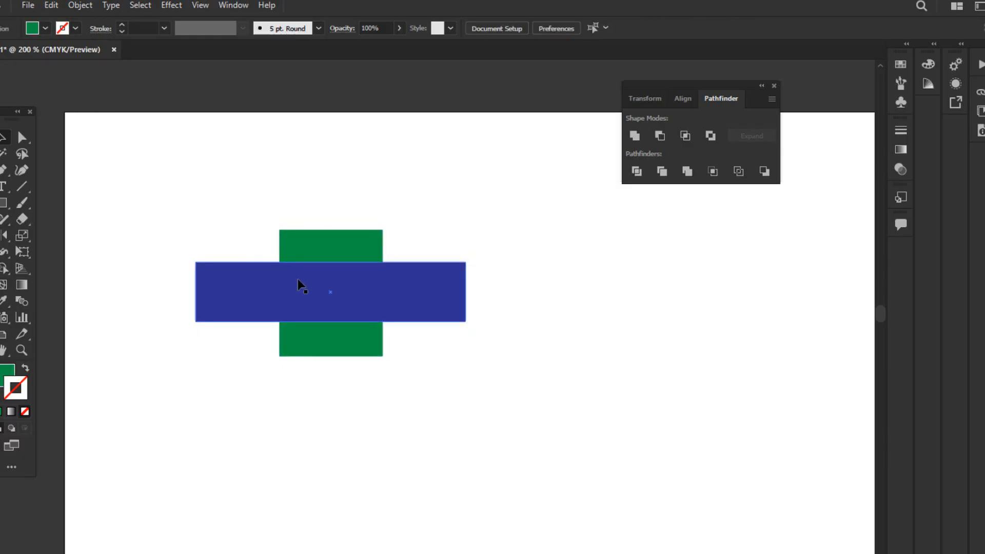
left_click_drag(260, 291, 259, 285)
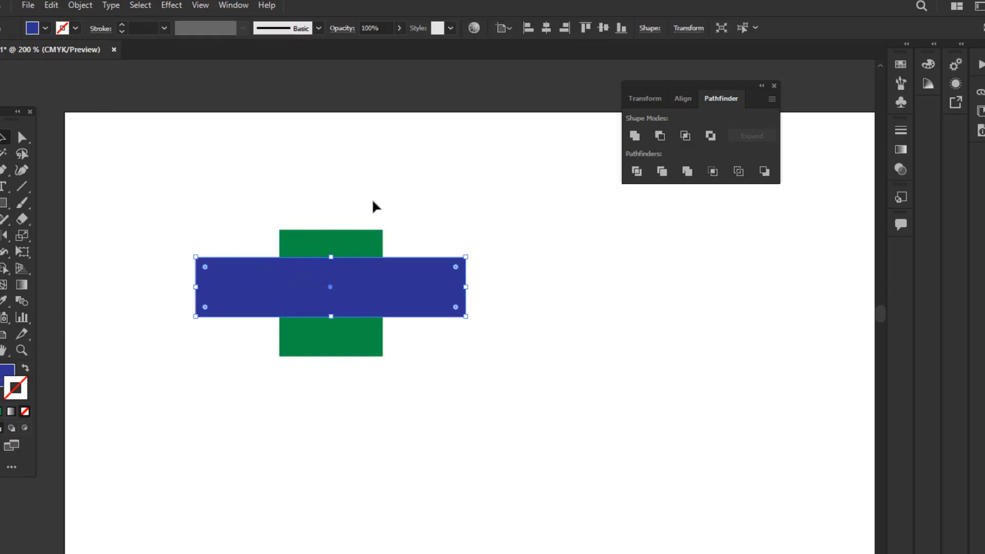
left_click(373, 201)
mouse_move(339, 246)
left_mouse_down()
mouse_move(354, 239)
mouse_move(344, 243)
left_mouse_up()
left_click(287, 286)
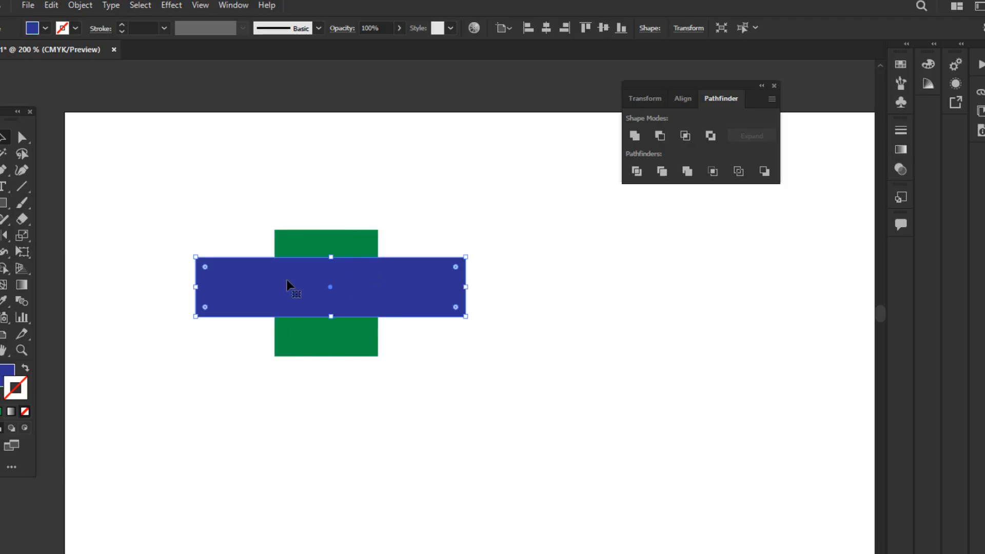
left_click(300, 211)
left_click(363, 253)
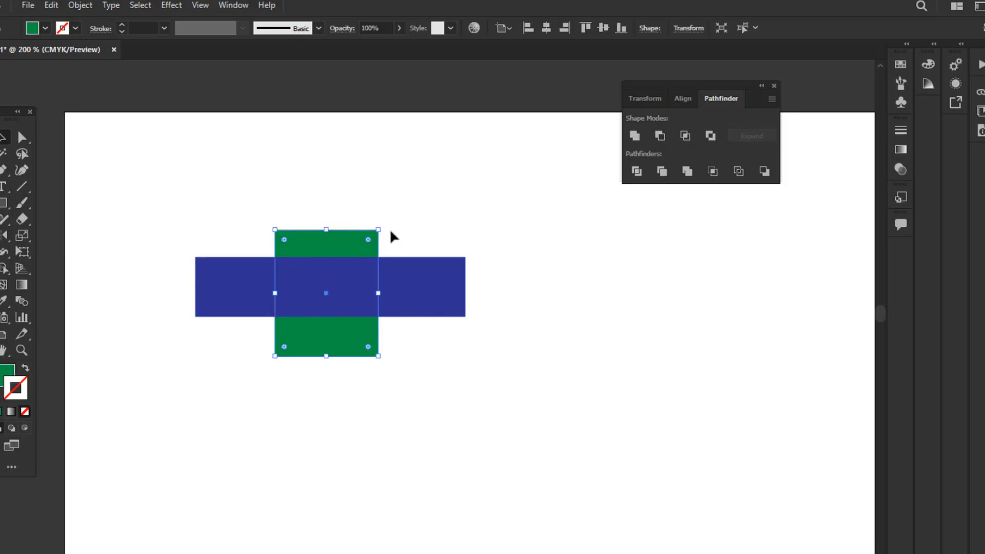
left_click(426, 249)
left_click_drag(398, 288, 404, 291)
Center the blue rectangle on the green one and deselect it.
right_click(3, 204)
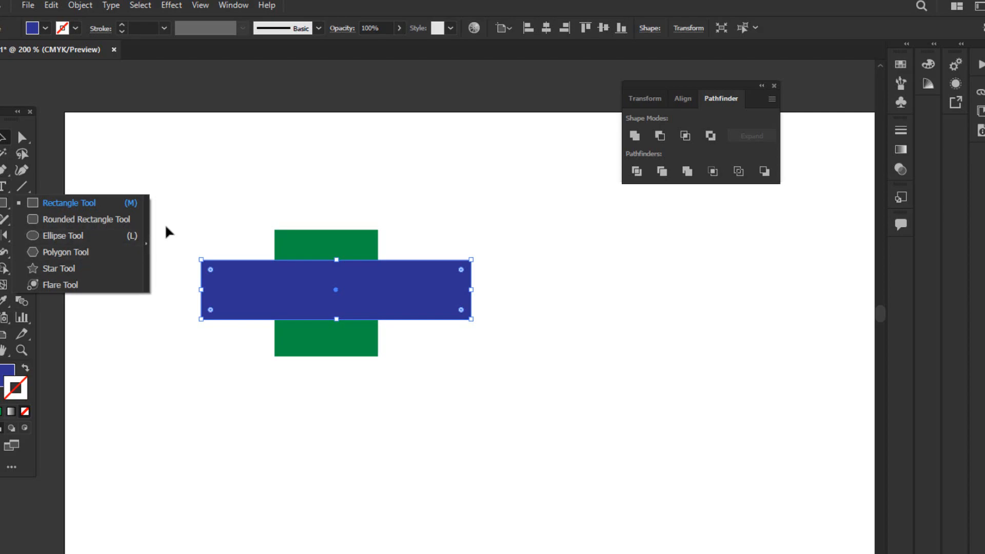
left_click(193, 198)
left_click(282, 281)
left_click_drag(278, 280, 268, 284)
left_click(250, 230)
left_click(258, 278)
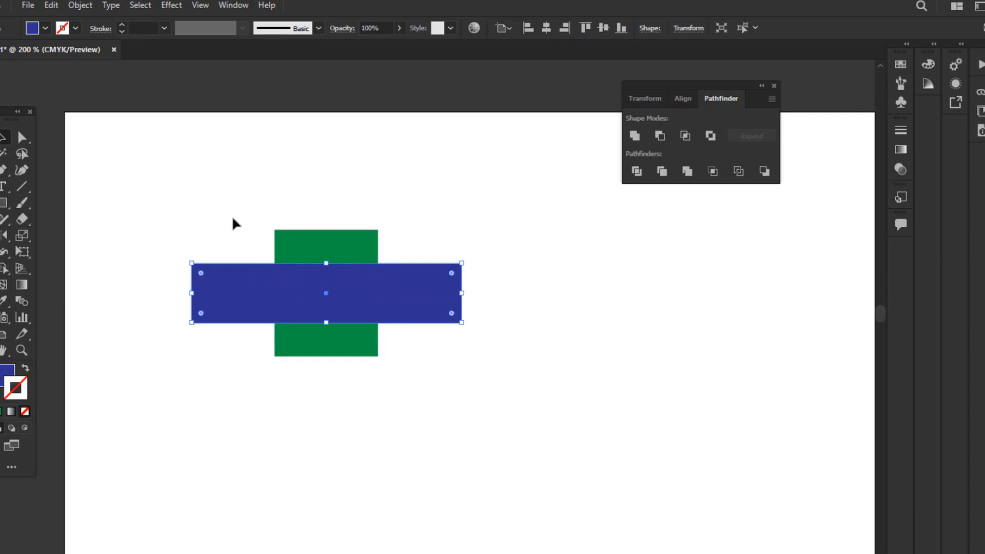
left_click(233, 220)
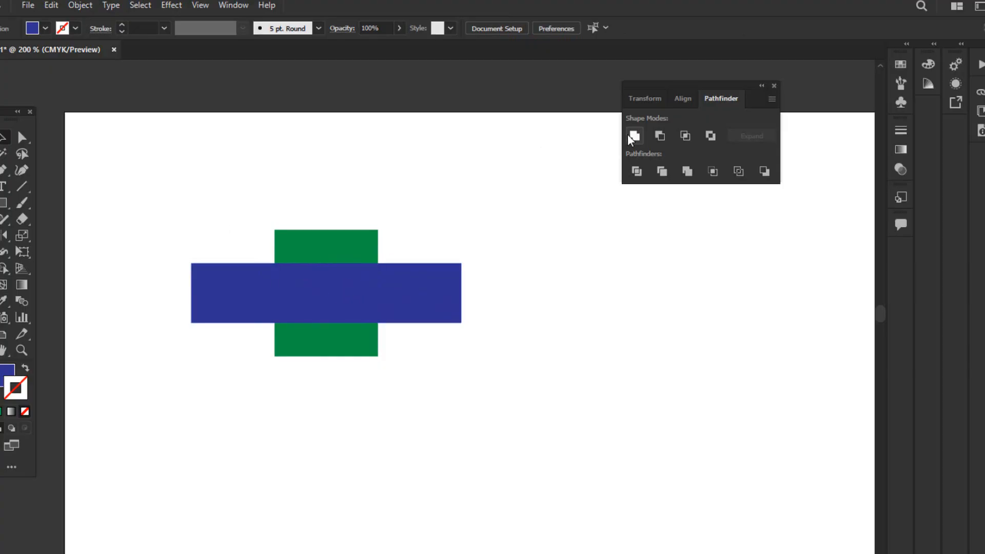
Unite the two overlapping rectangles into one cross shape and move it toward the artboard's upper-left corner.
left_click_drag(210, 211, 395, 337)
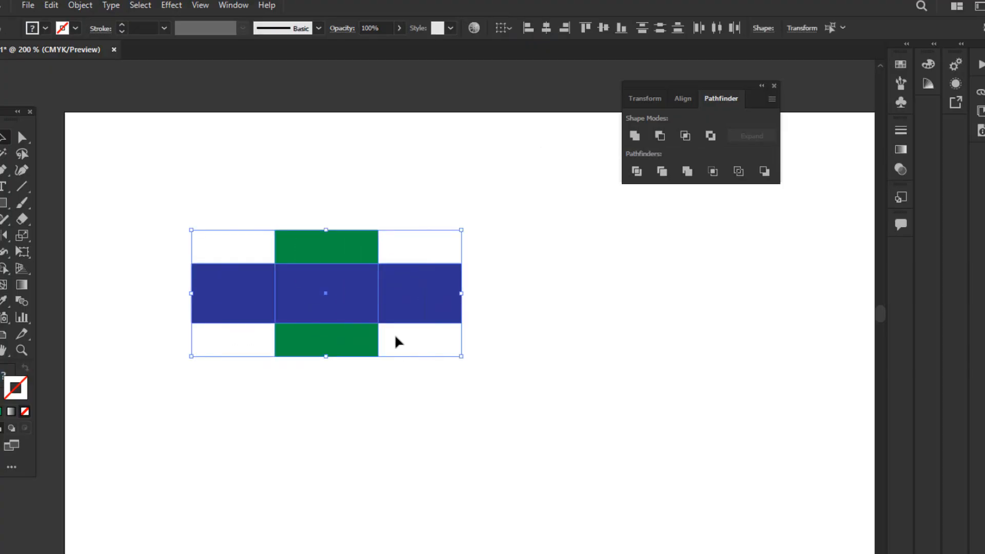
left_click(637, 138)
left_click(515, 287)
left_click(397, 312)
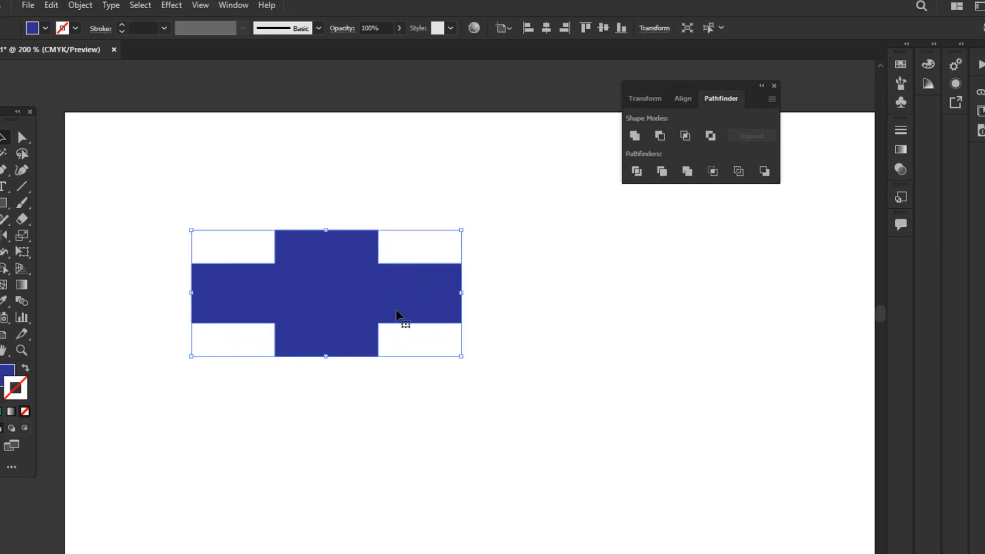
left_click_drag(397, 312, 341, 319)
left_click(440, 369)
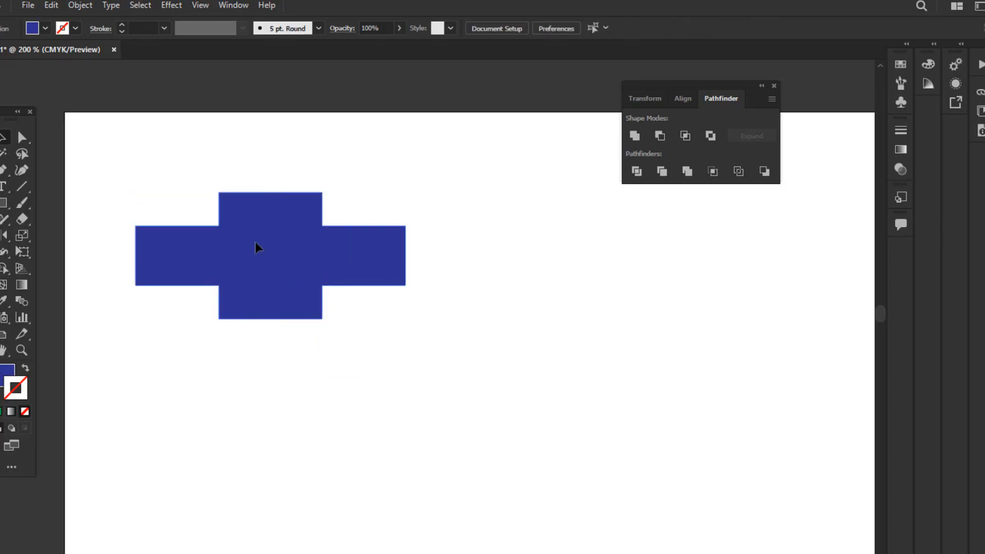
Try several swatch fills on the united cross, including pink, navy, orange and lighter blue, ending with green.
left_click(258, 247)
left_click(45, 28)
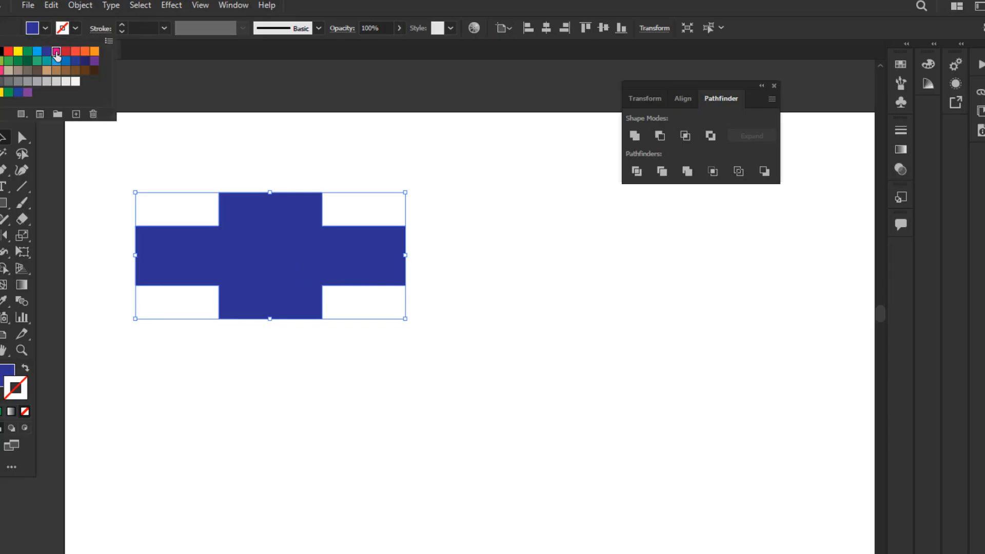
left_click(56, 52)
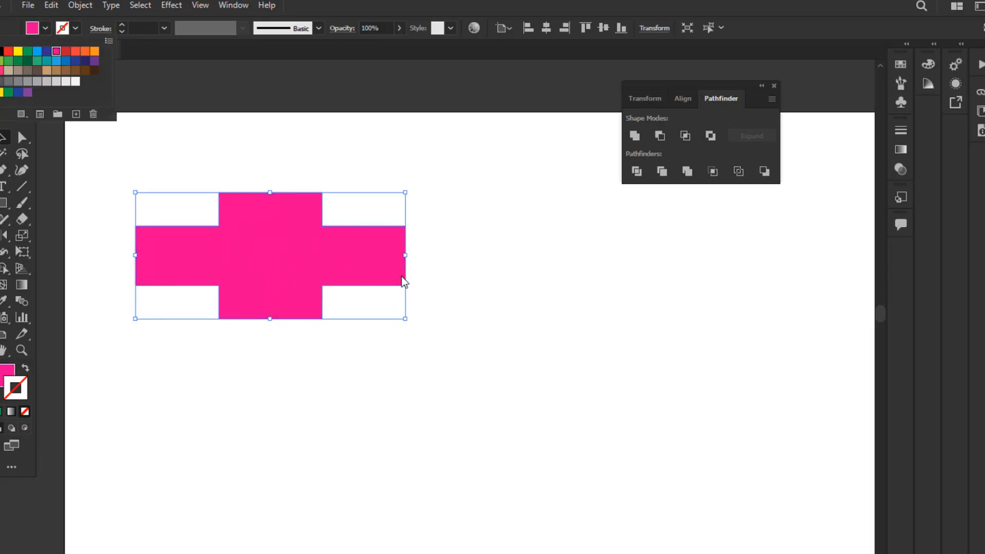
left_click(85, 62)
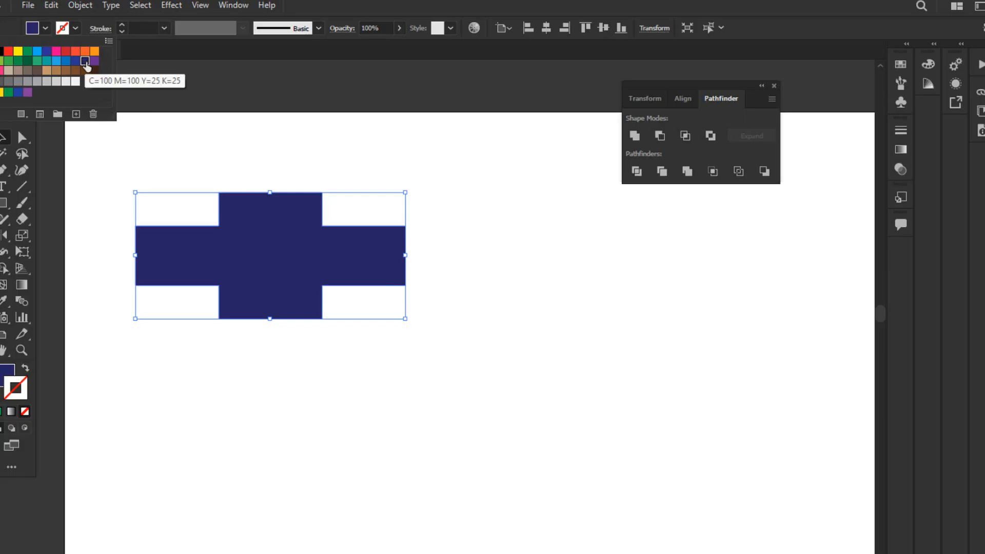
left_click(95, 52)
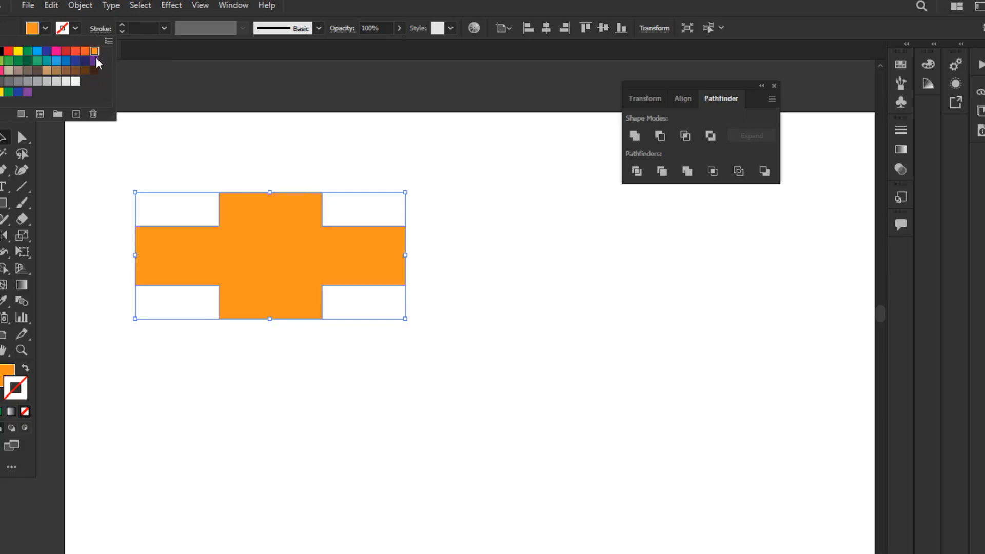
left_click(95, 61)
left_click(85, 61)
left_click(66, 62)
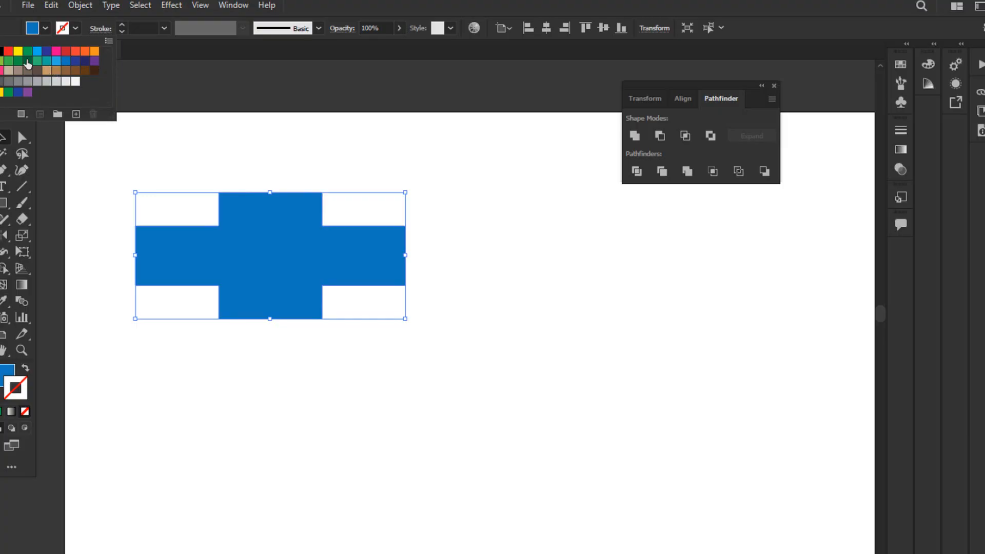
left_click(27, 61)
left_click(9, 61)
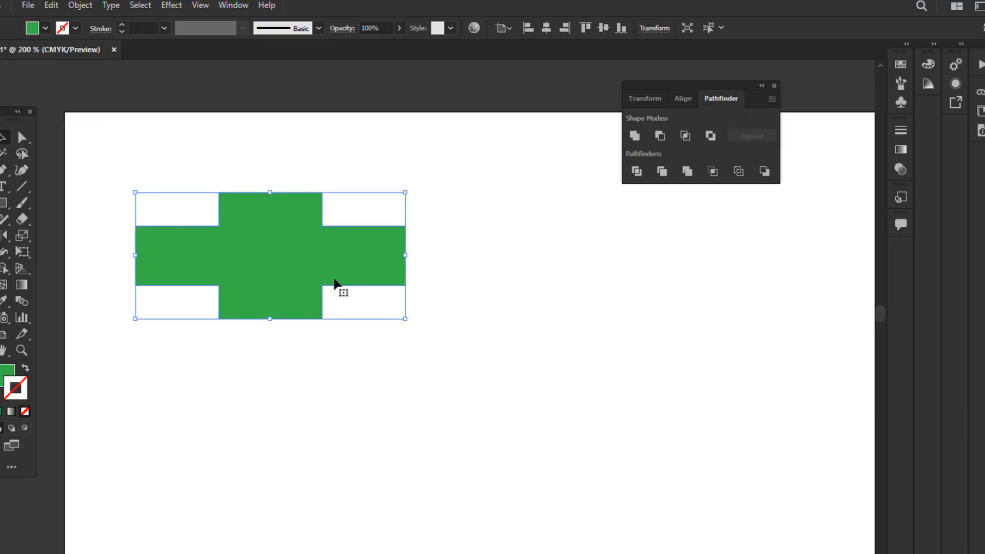
Undo the fill changes on the united cross back to its dark blue fill.
key("ctrl+z")
key("ctrl+z")
key("ctrl+z")
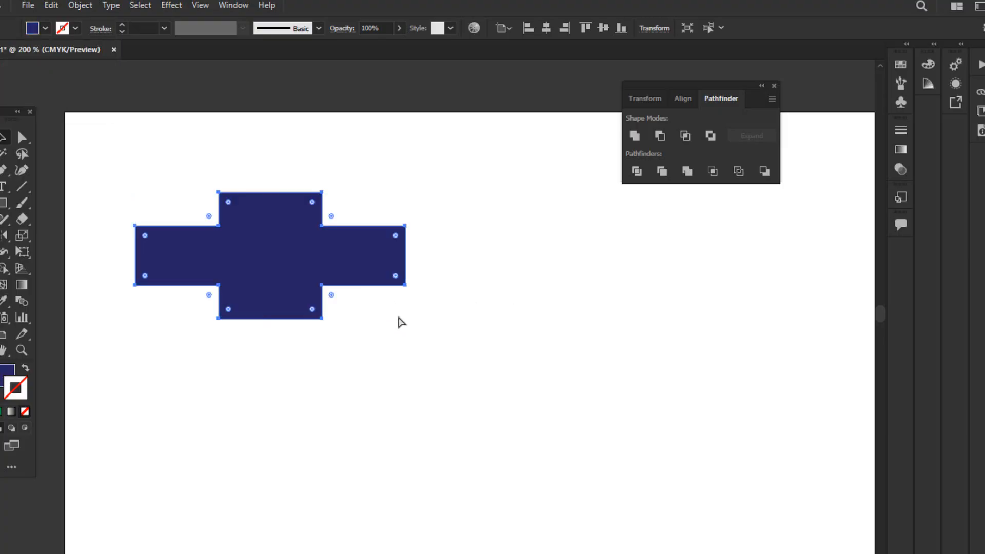
key("ctrl+z")
key("ctrl+z")
key("ctrl+z")
key("ctrl+z")
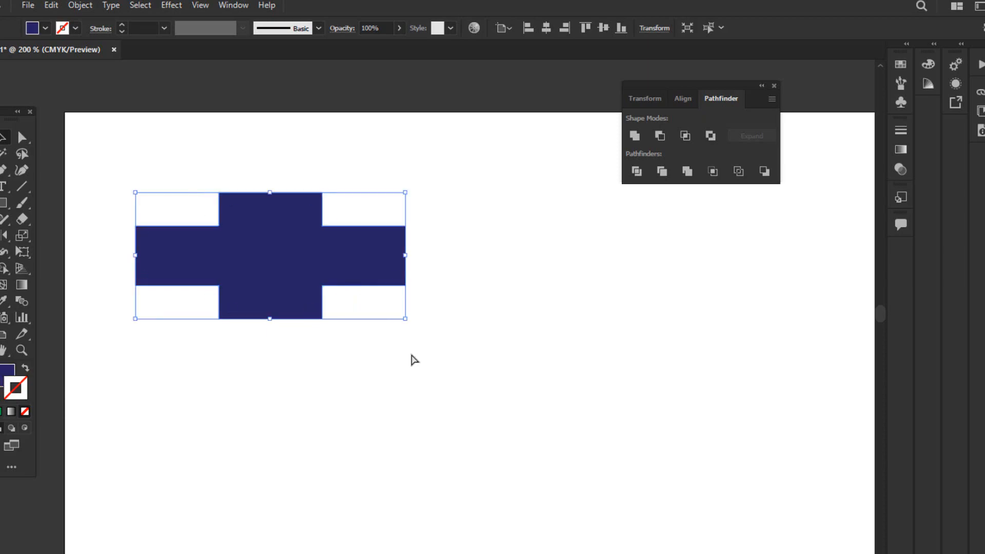
key("ctrl+shift+z")
key("ctrl+shift+z")
key("ctrl+z")
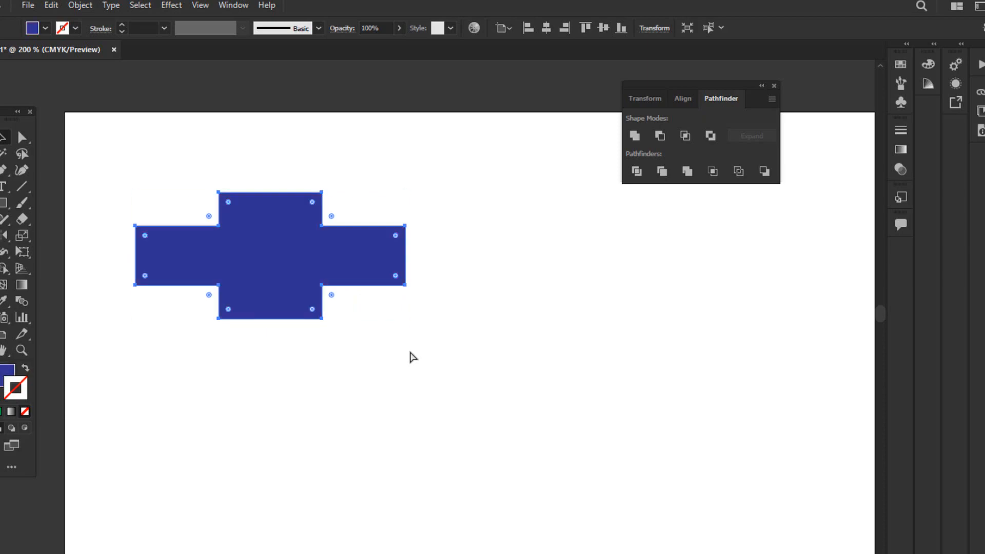
Undo the move and the union so the blue and green rectangles are separate objects again, and select each one.
key("ctrl+z")
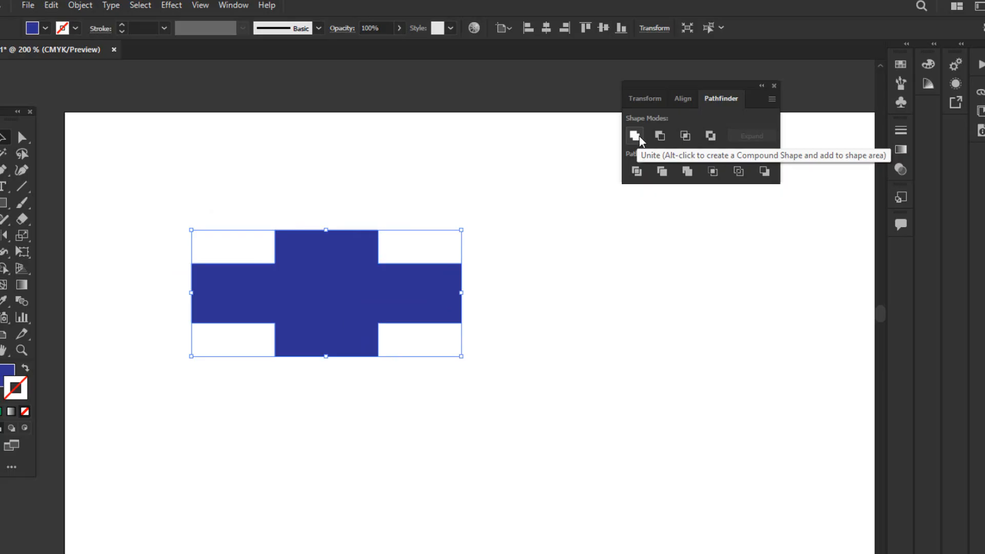
left_click(518, 252)
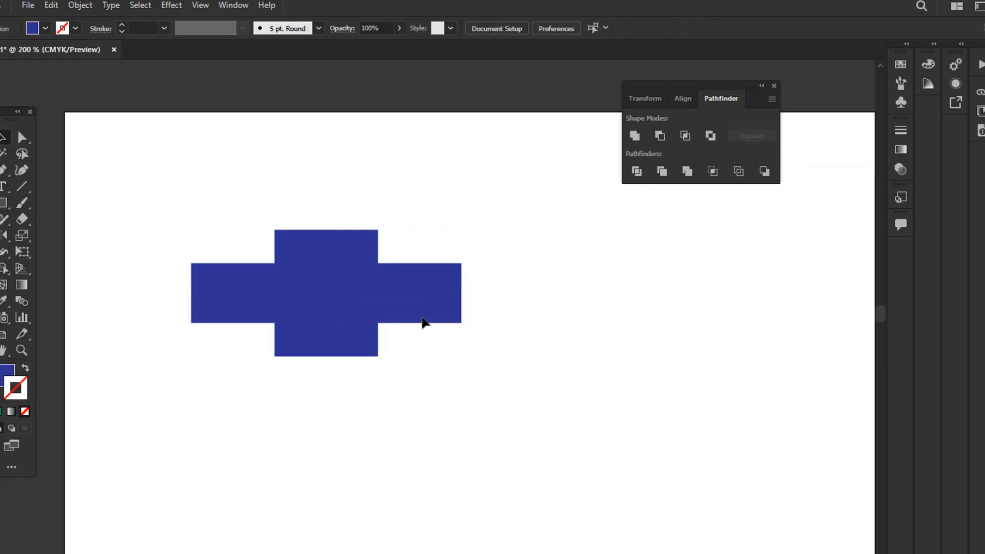
key("ctrl+z")
mouse_move(424, 284)
left_mouse_down()
mouse_move(440, 330)
mouse_move(425, 288)
left_mouse_up()
left_click_drag(352, 265, 353, 267)
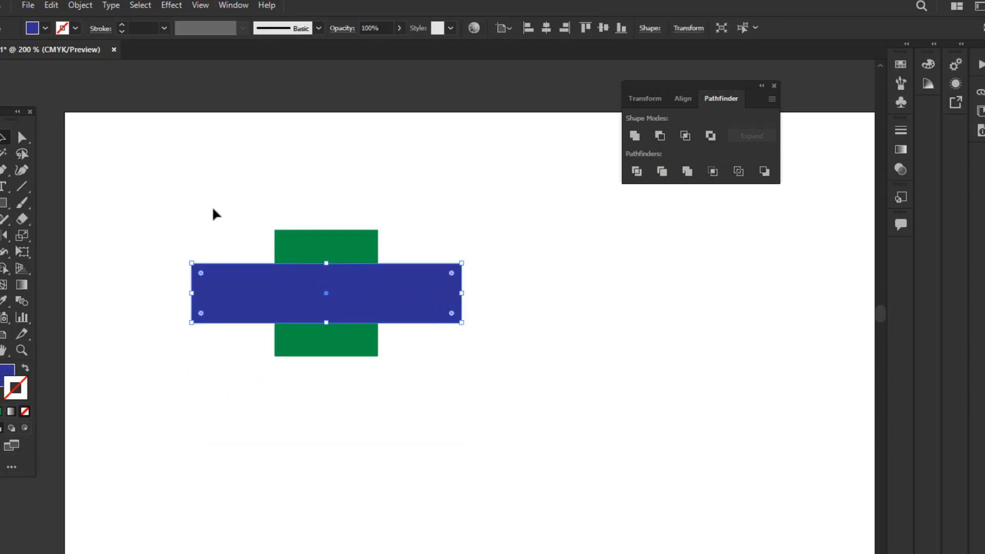
Unite the blue and green rectangles into one shape again, and undo the union.
left_click_drag(188, 209, 424, 377)
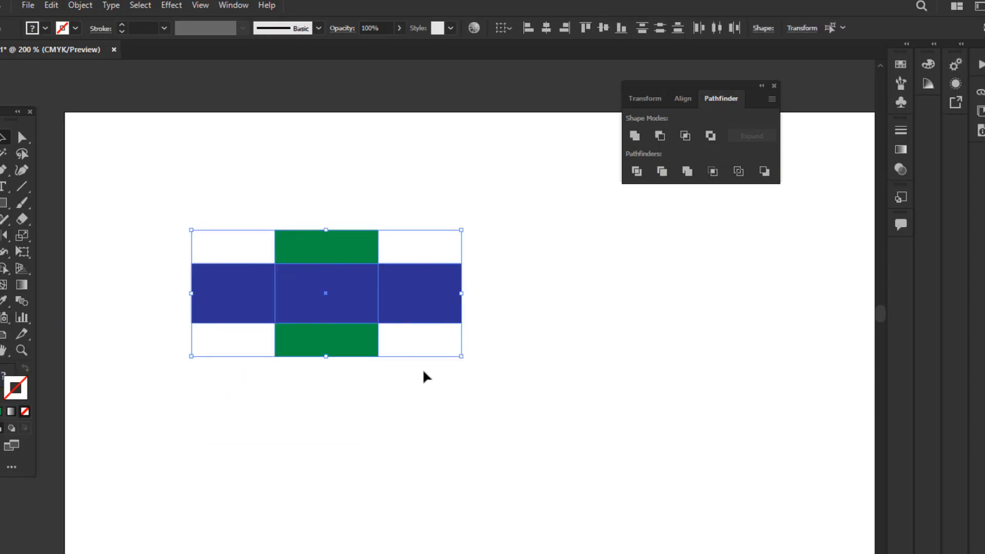
left_click(634, 137)
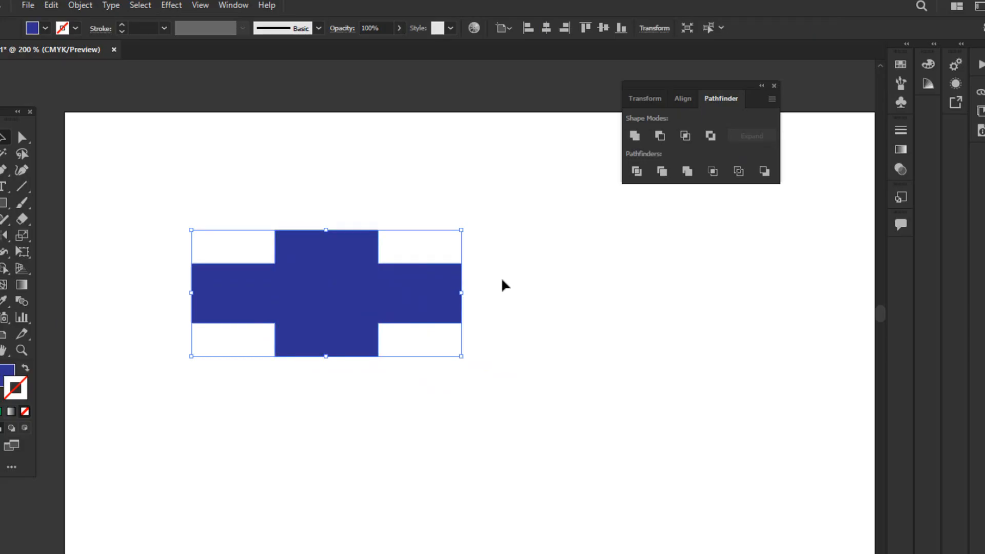
left_click(505, 300)
key("ctrl+z")
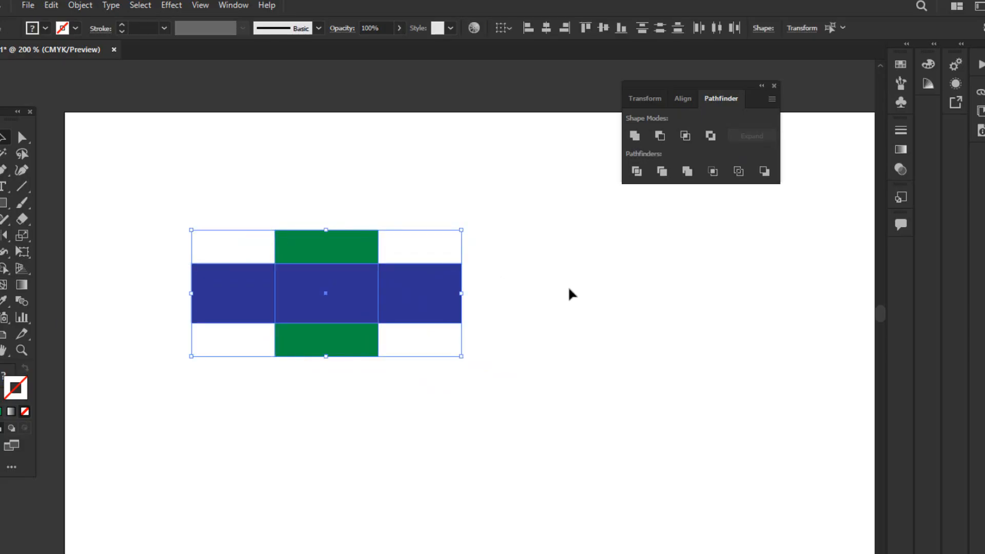
left_click(570, 288)
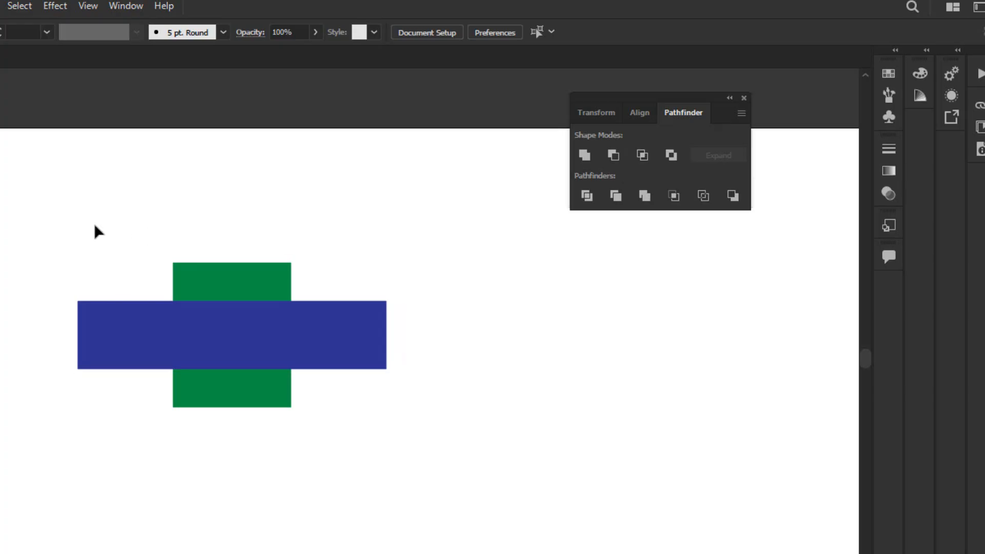
Cut the blue rectangle out of the green one with Minus Front, and undo the subtraction.
left_click_drag(91, 224, 463, 432)
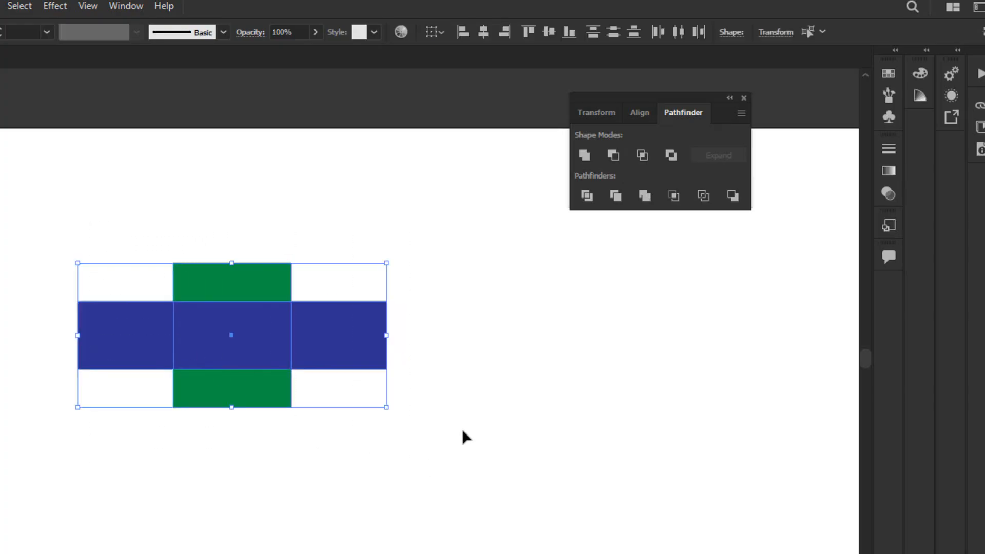
left_click(615, 155)
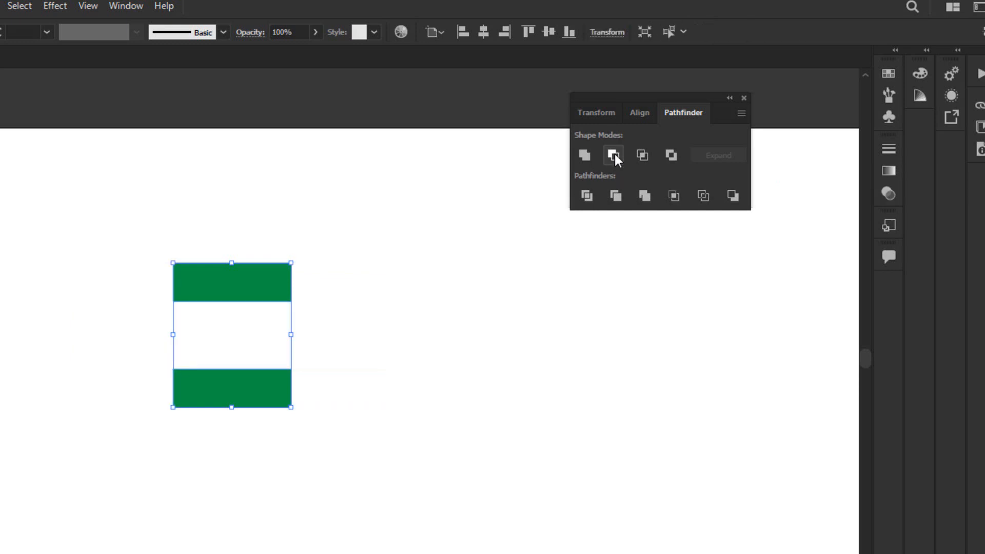
left_click(369, 245)
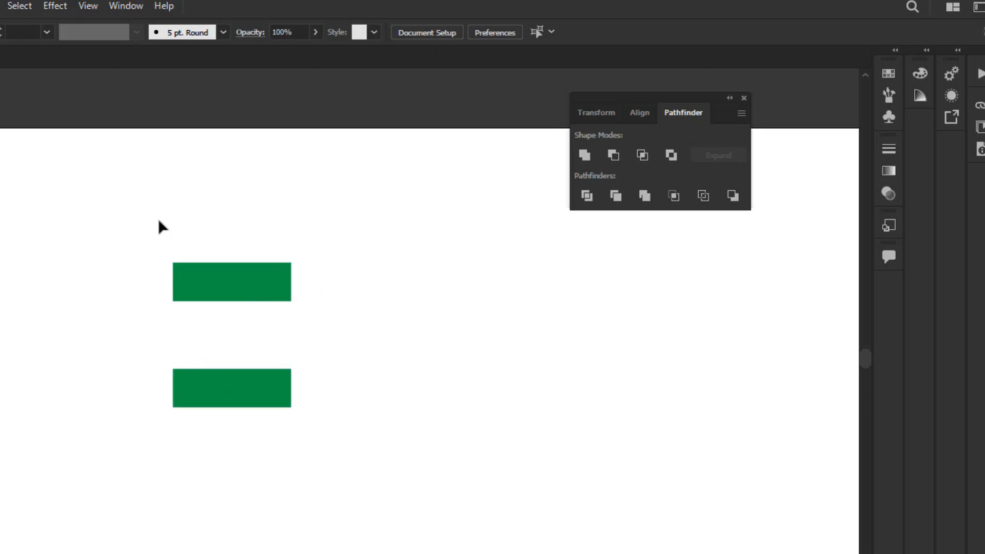
key("ctrl+z")
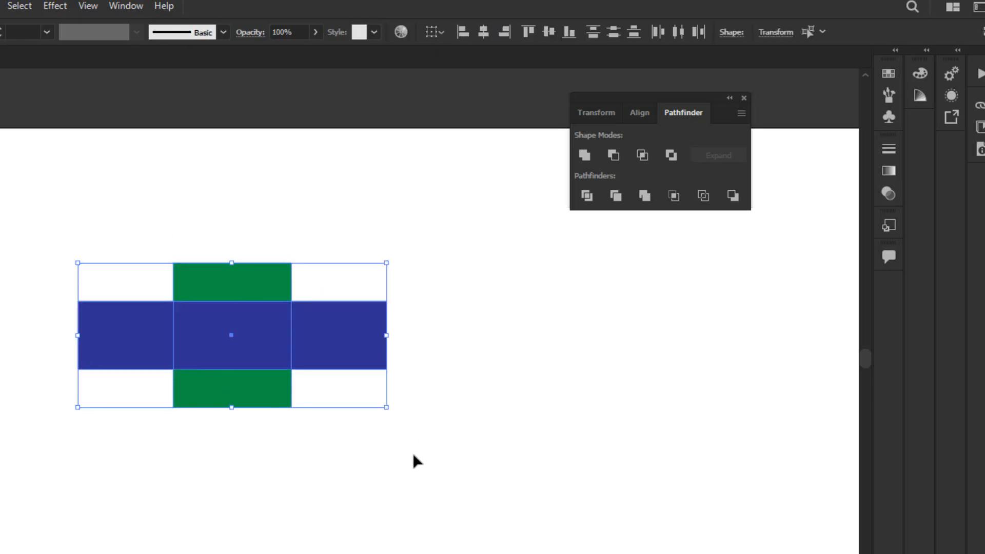
left_click(456, 410)
Select the green and blue rectangles individually, repeat the Minus Front subtraction on them, and undo it.
left_click(258, 335)
left_click(253, 286)
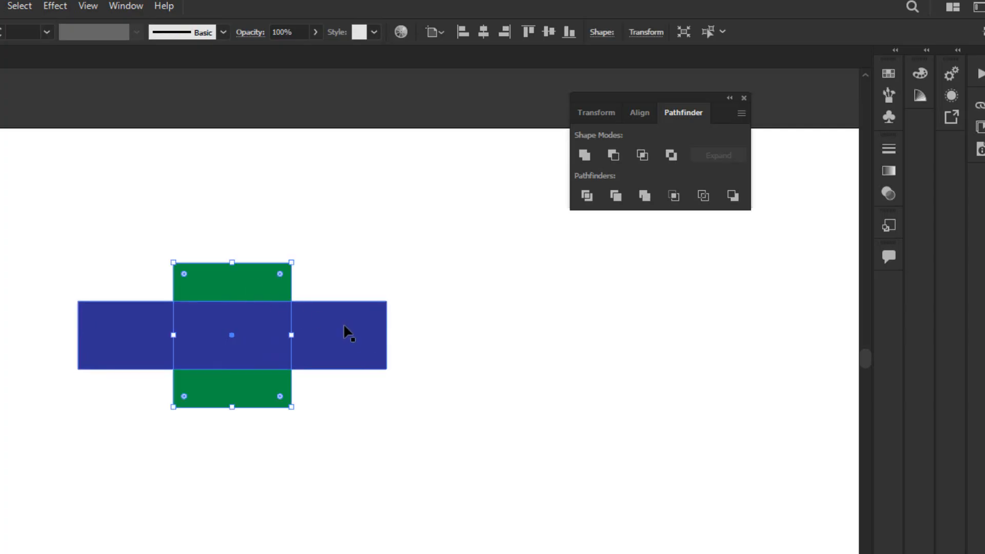
left_click(347, 334, "shift")
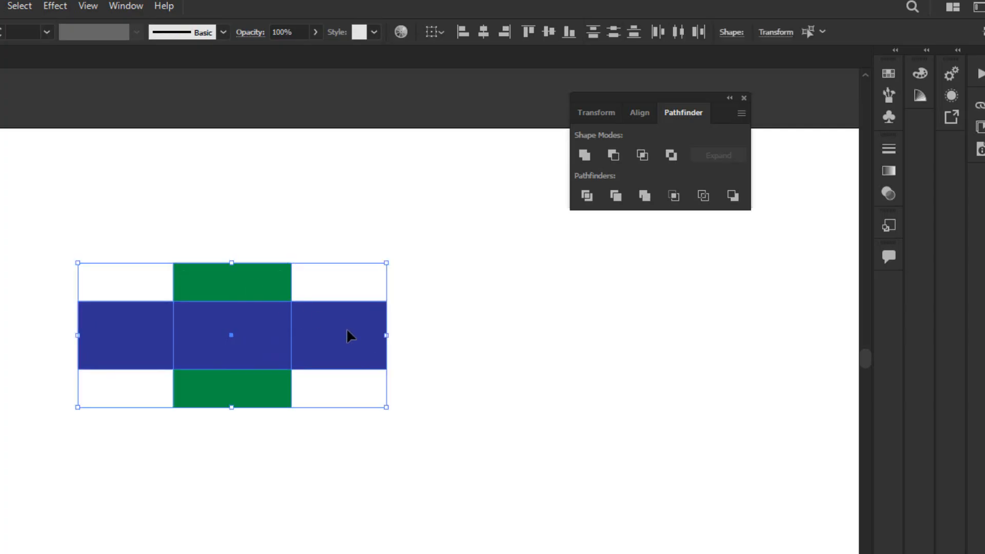
left_click(615, 154)
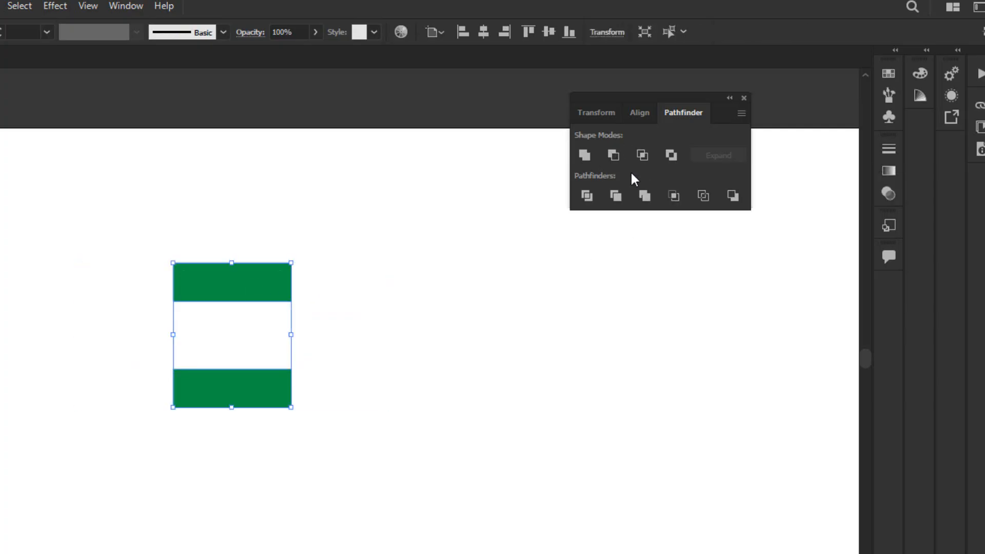
left_click(411, 333)
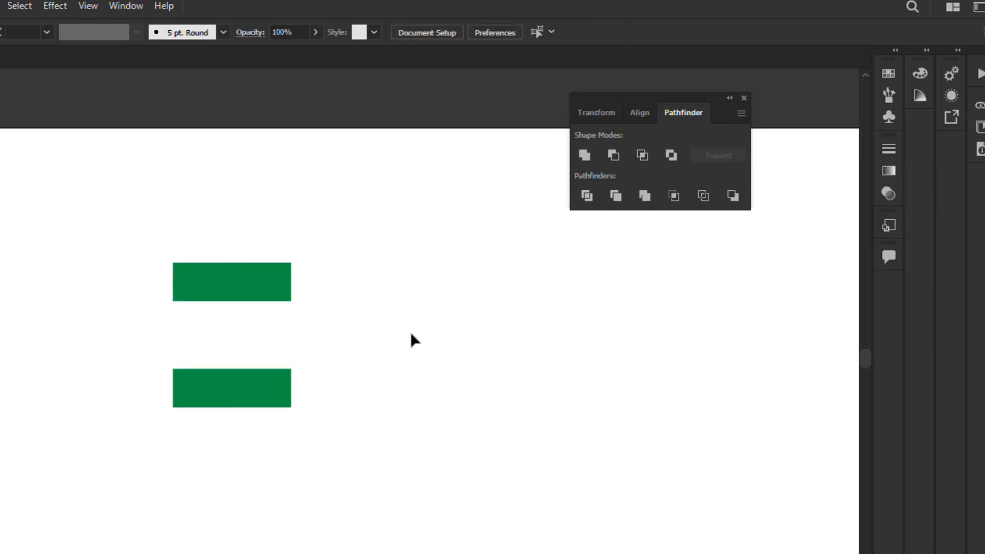
key("ctrl+z")
key("ctrl+shift+a")
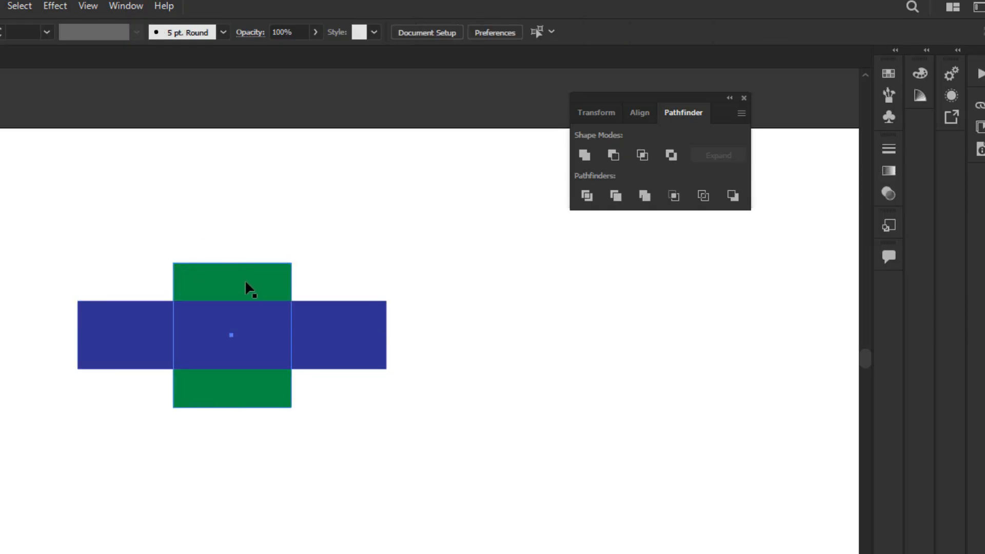
Shift the green rectangle slightly left and move the blue rectangle to center it over the green one.
left_click_drag(245, 279, 231, 278)
left_click(305, 328)
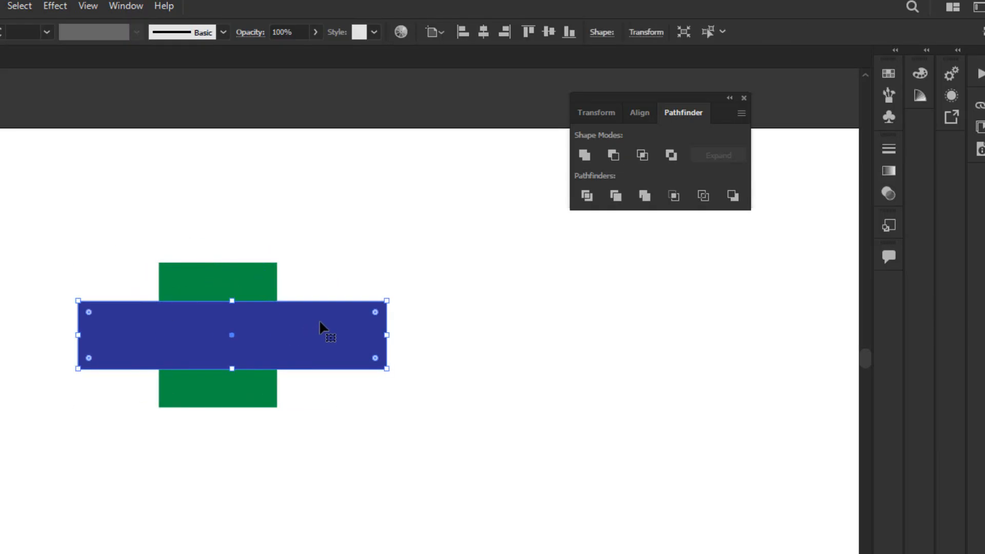
left_click_drag(329, 327, 322, 337)
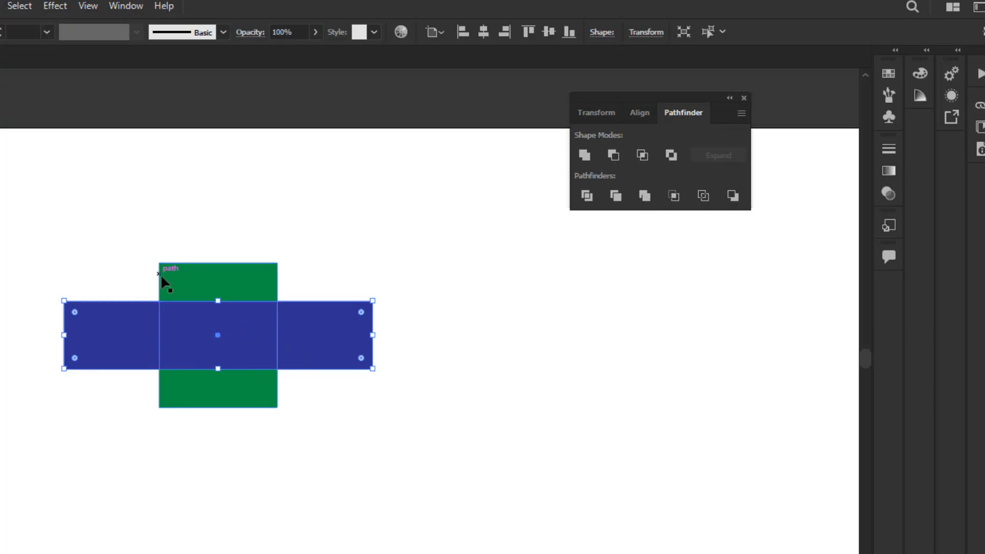
left_click_drag(290, 371, 372, 286)
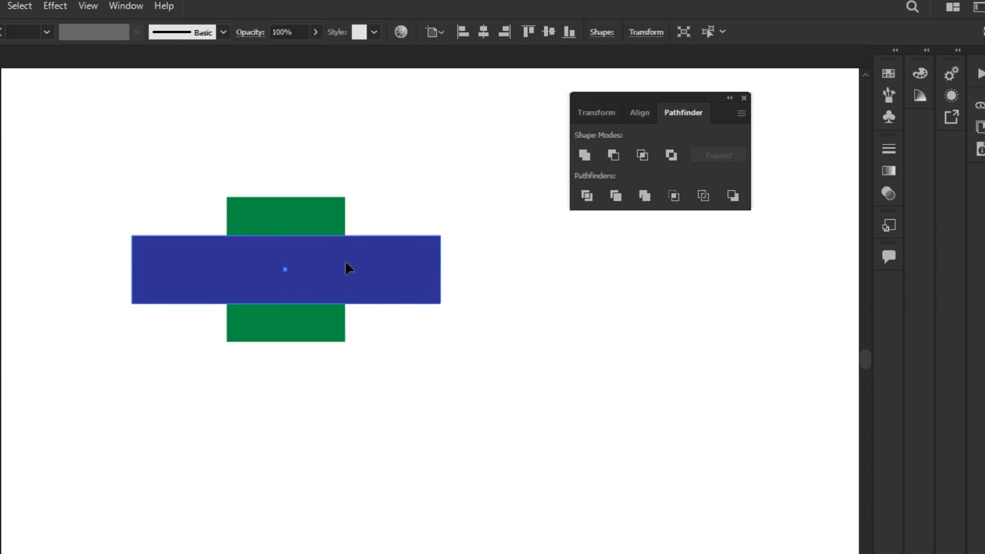
Subtract the blue rectangle from the green one with Minus Front and move the remaining green bars slightly up and left.
left_click_drag(122, 144, 399, 376)
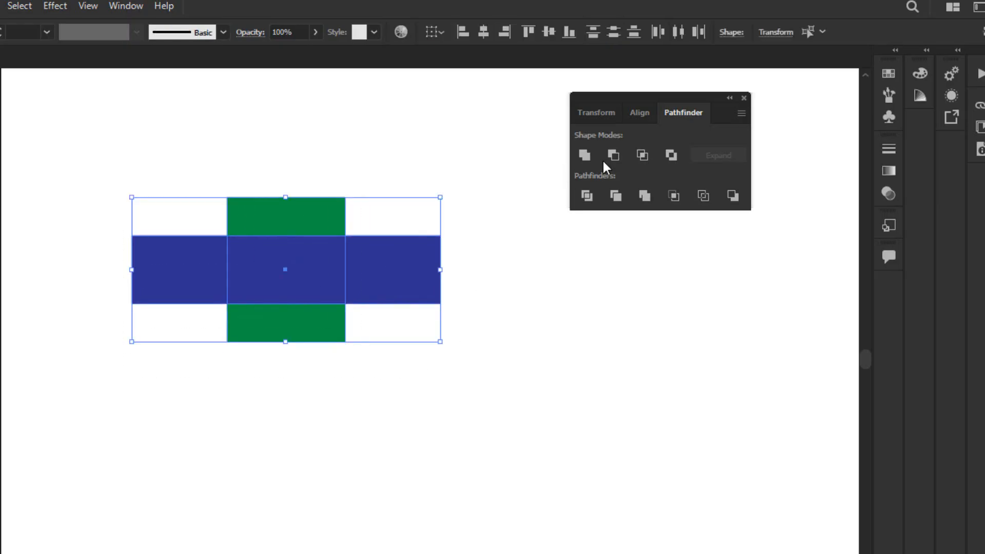
left_click(612, 155)
left_click(436, 398)
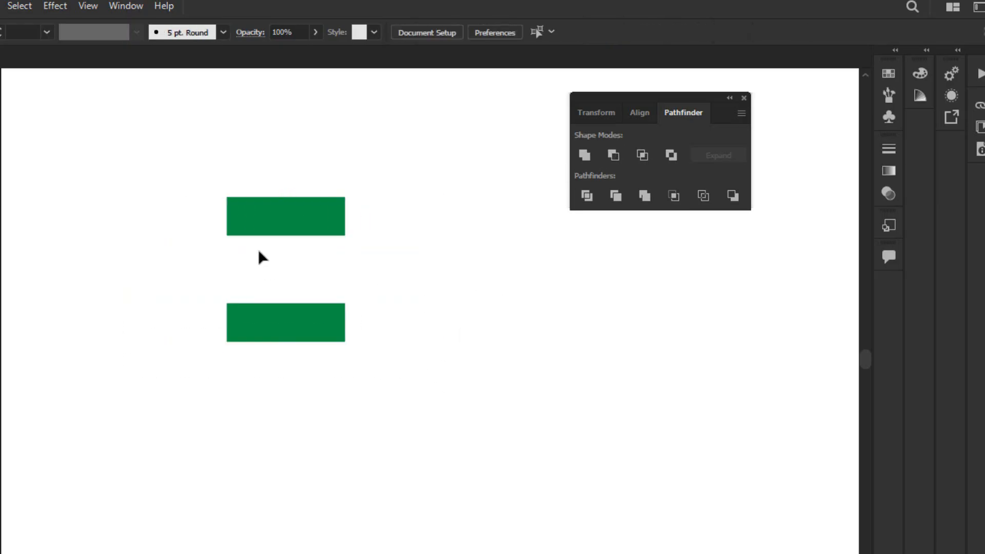
left_click(321, 323)
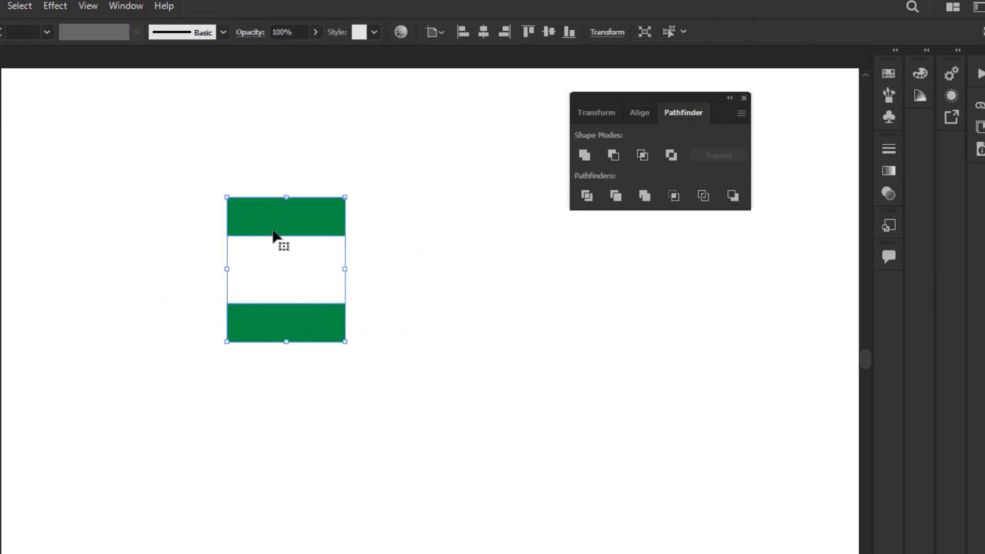
left_click_drag(268, 226, 247, 213)
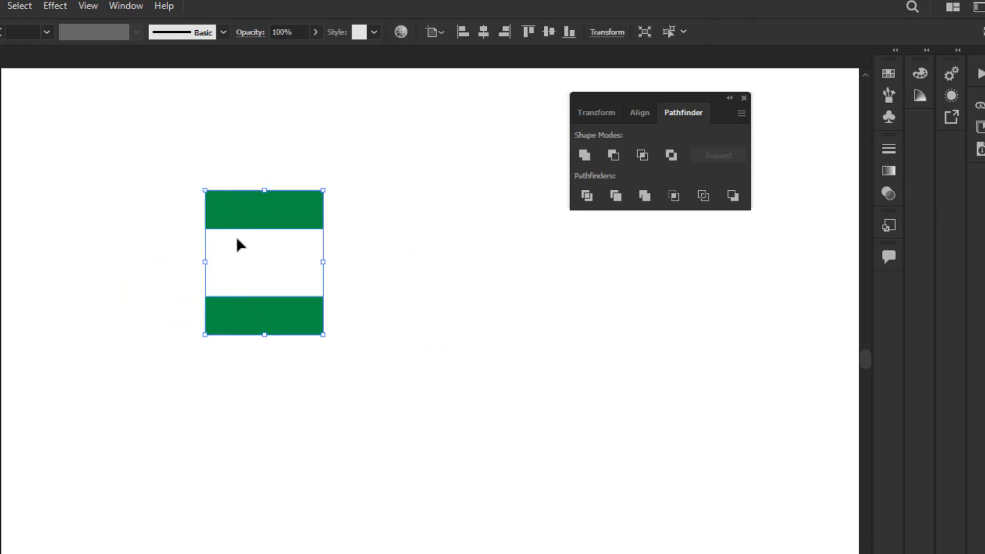
Ungroup the two green bars and deselect them.
right_click(231, 207)
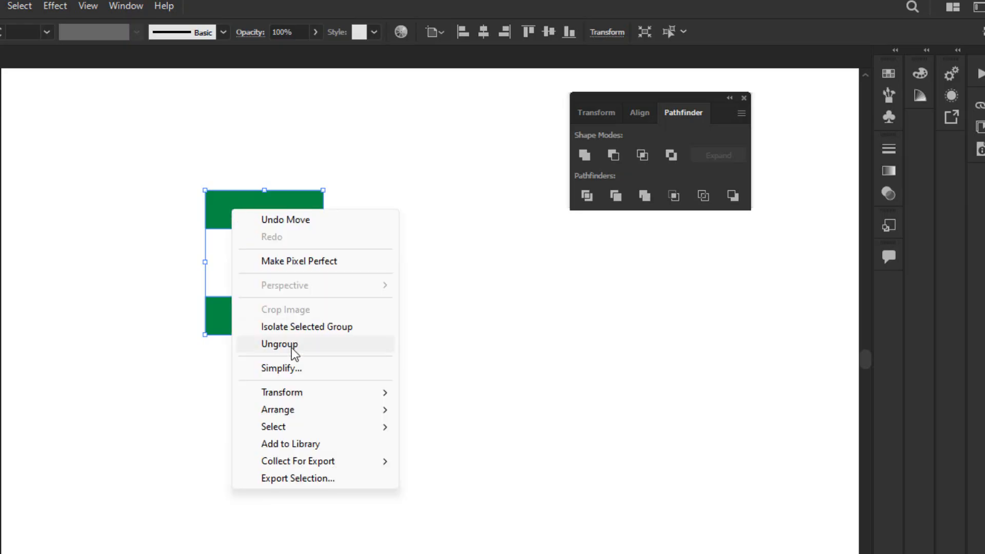
left_click(325, 343)
left_click(403, 398)
Fill the upper bar with orange-red and the lower bar with dark navy from the swatches.
left_click(265, 216)
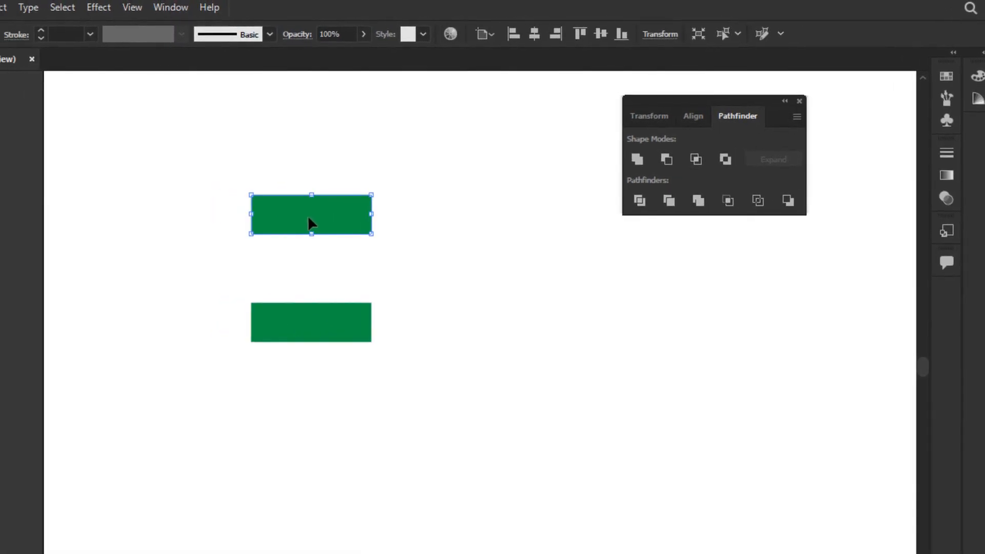
left_click(63, 40)
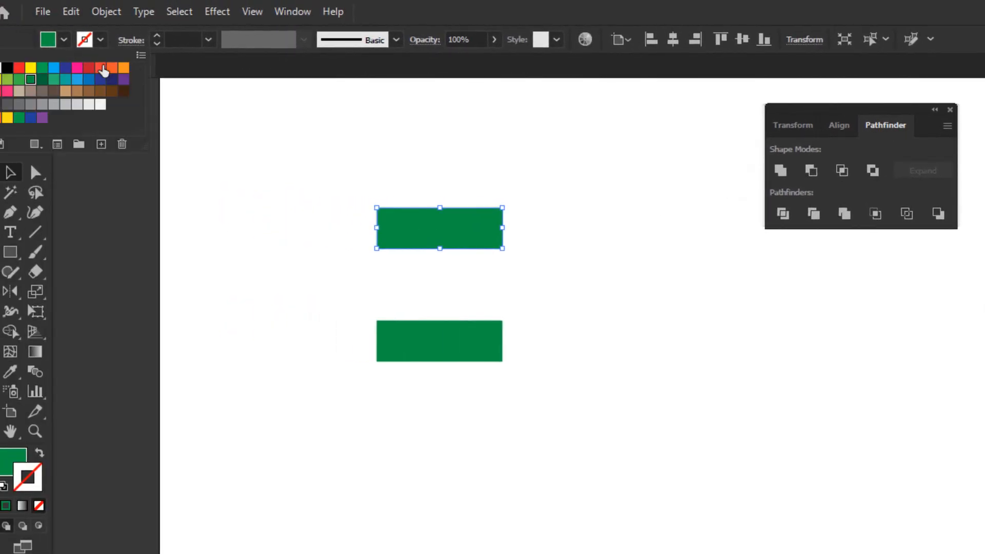
left_click(103, 71)
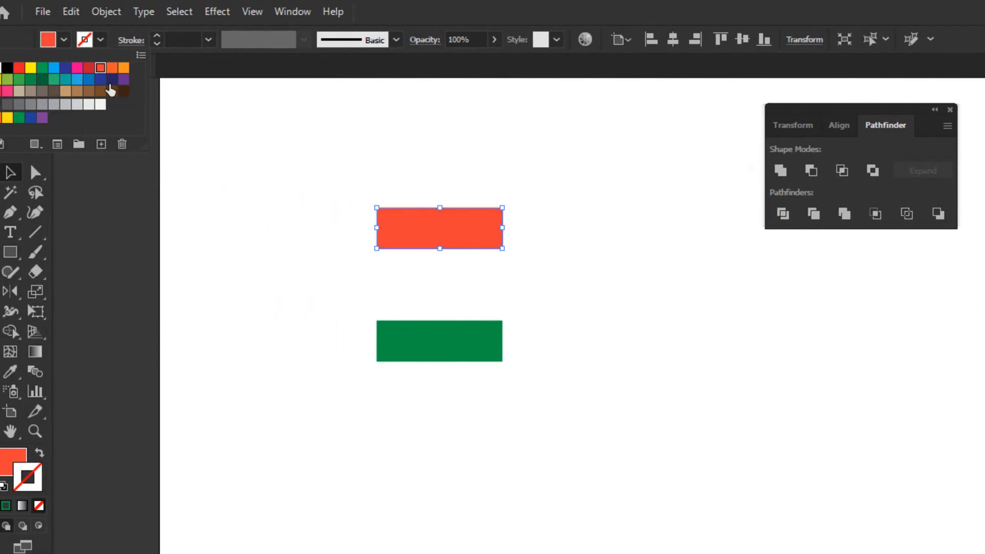
left_click(398, 344)
left_click(50, 46)
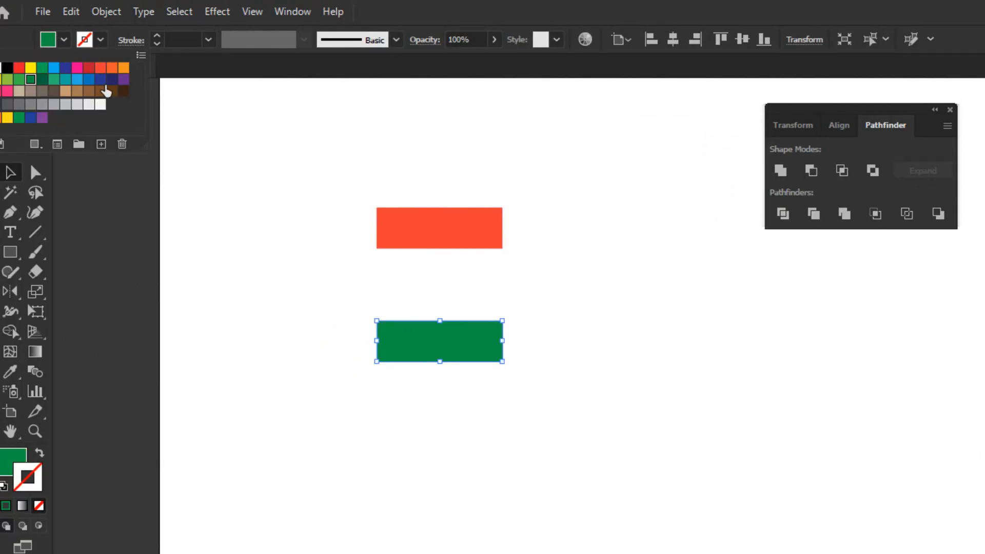
left_click(117, 82)
left_click(277, 359)
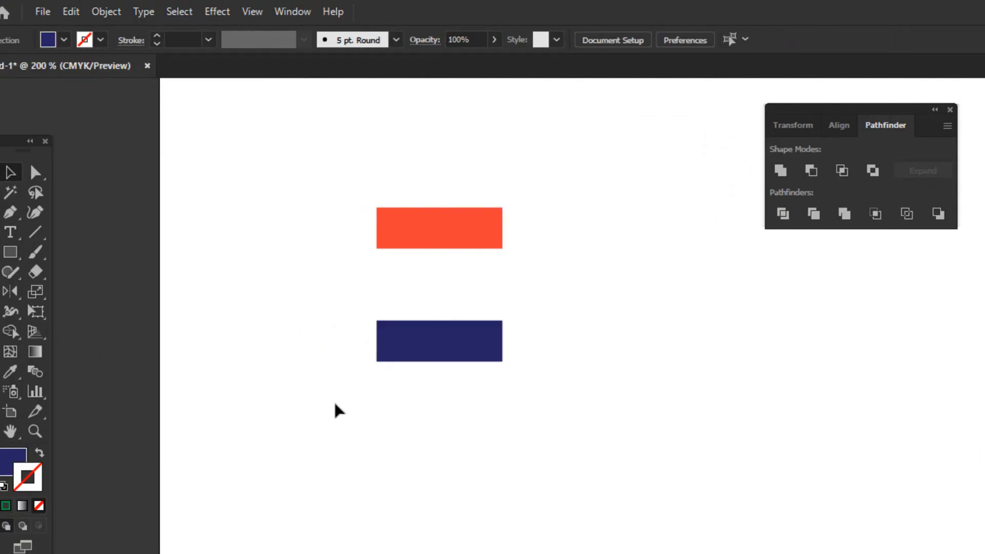
Undo everything from the bar recoloring back through the Minus Front subtraction, and deselect the overlapping rectangles.
key("ctrl+z")
key("ctrl+z")
key("ctrl+z")
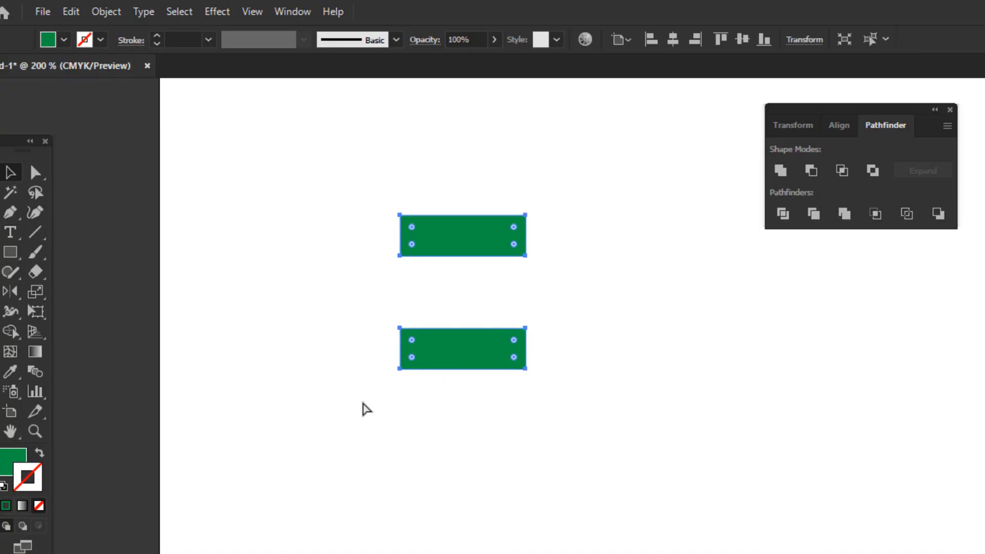
key("ctrl+z")
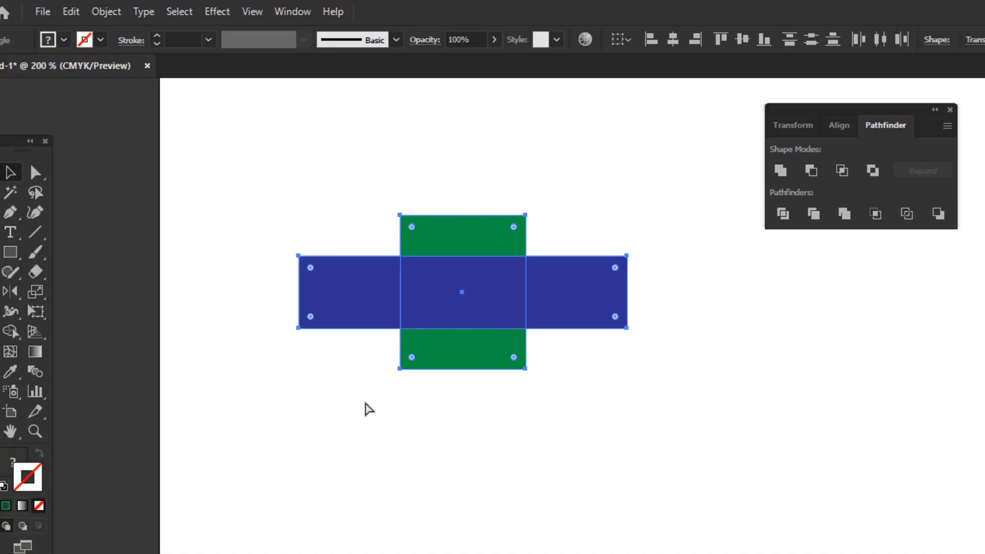
left_click(429, 501)
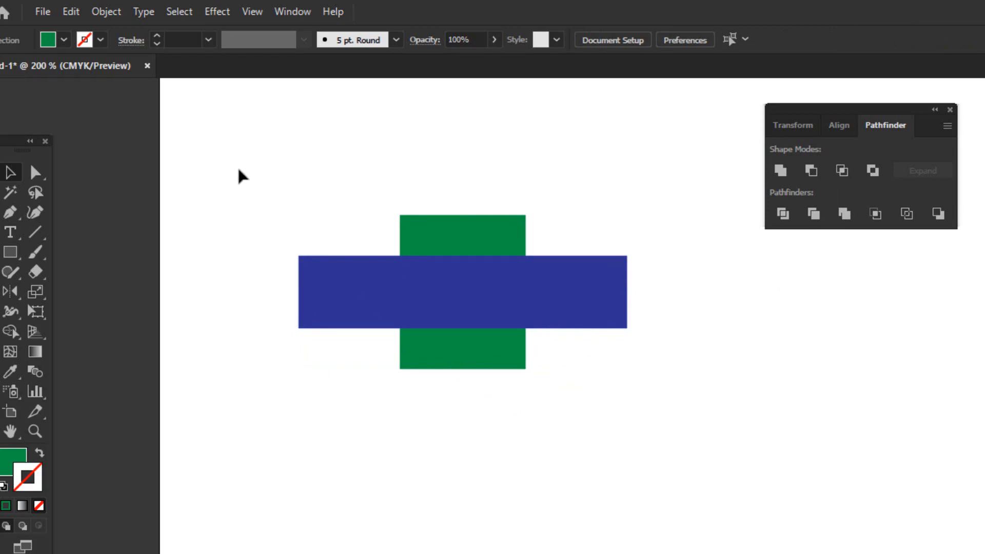
Apply Intersect to the blue and green rectangles to keep only their overlap, and undo it.
left_click_drag(239, 168, 659, 434)
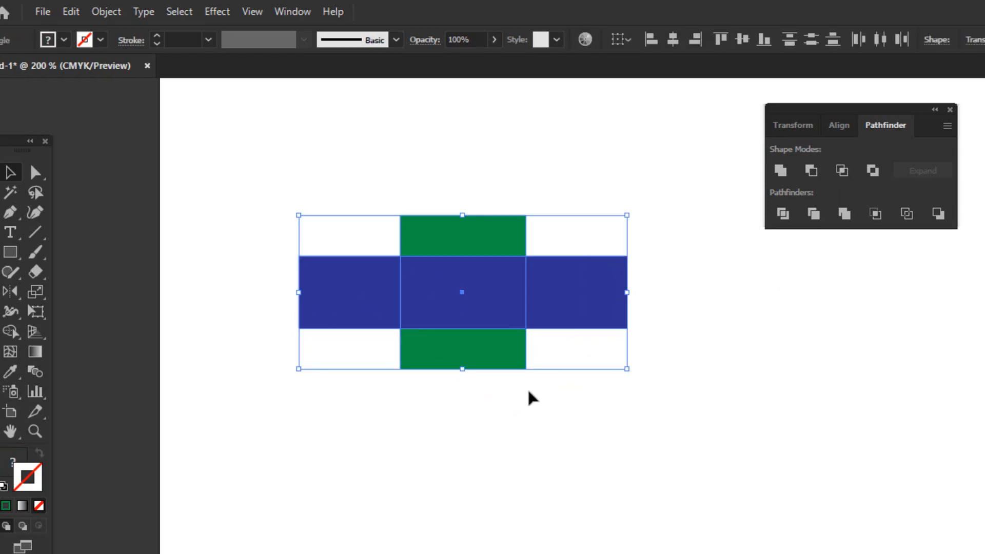
left_click(842, 172)
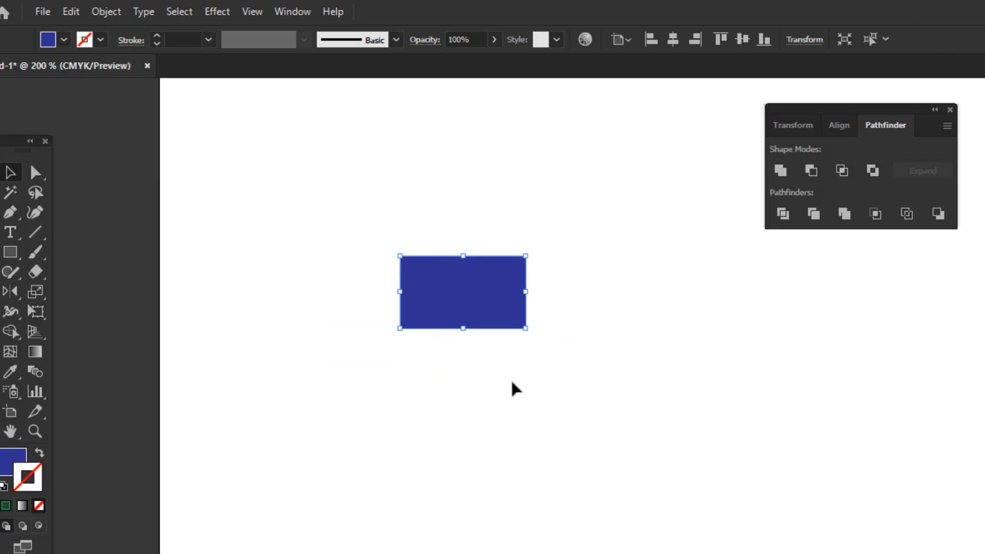
key("ctrl")
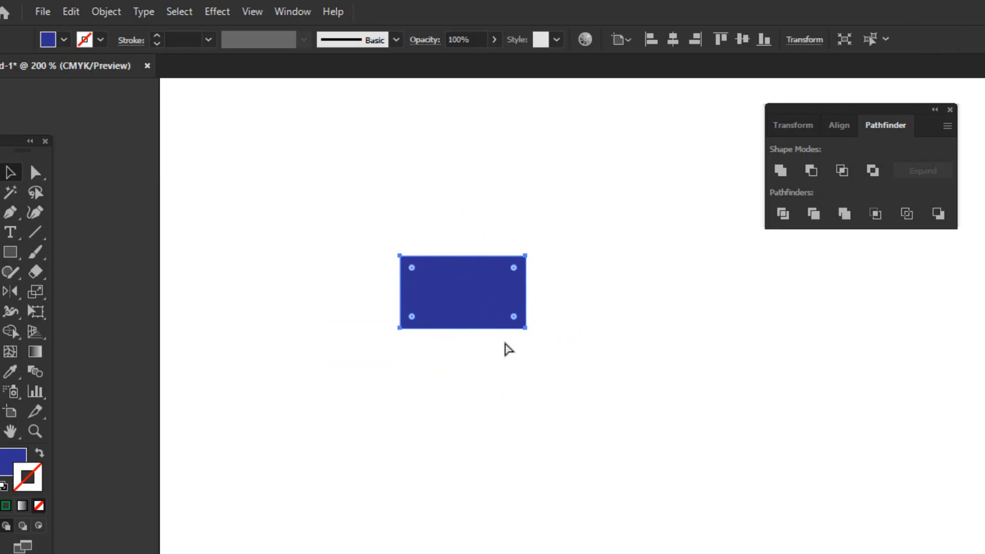
key("ctrl+z")
left_click(380, 206)
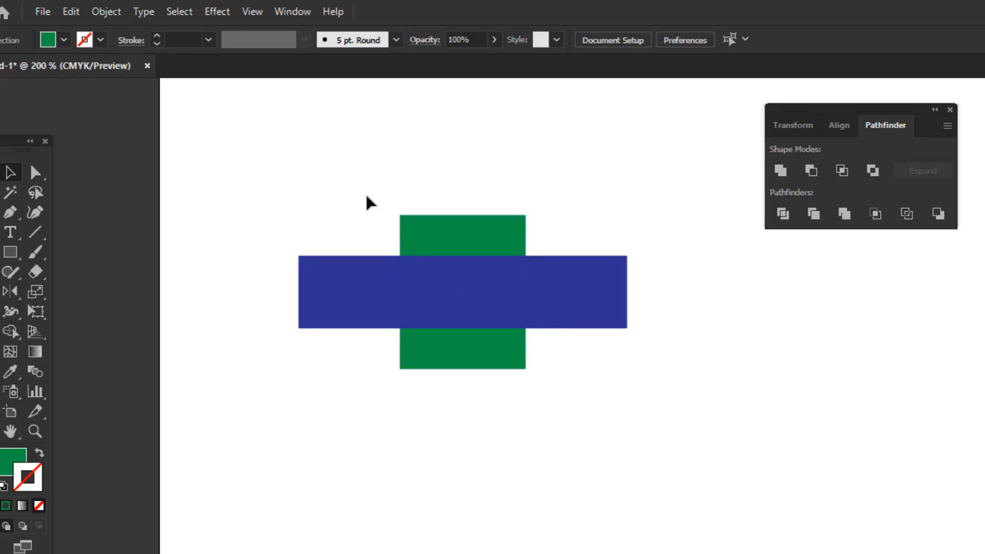
Repeat Intersect on the blue and green rectangles, undo it, and clear the selection.
left_click_drag(364, 195, 579, 379)
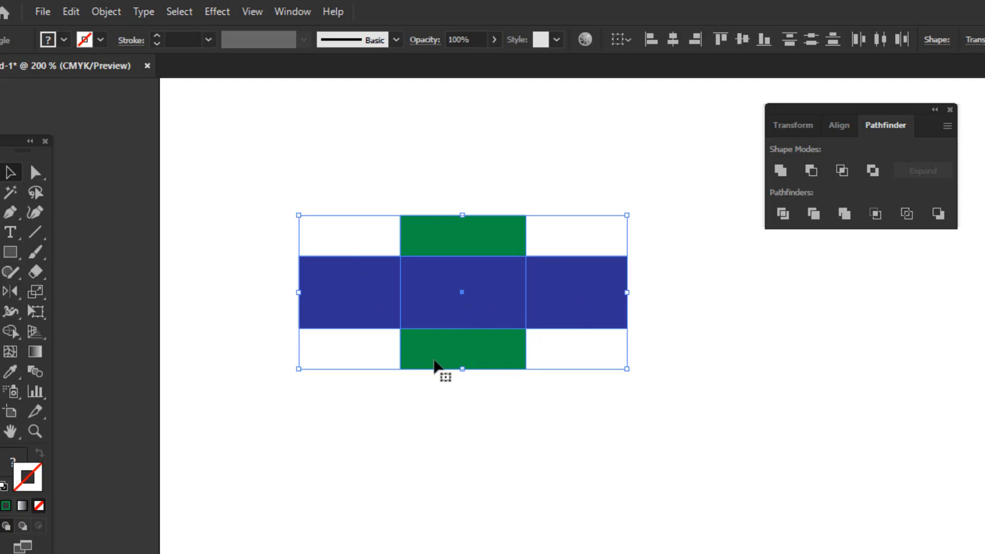
left_click(844, 175)
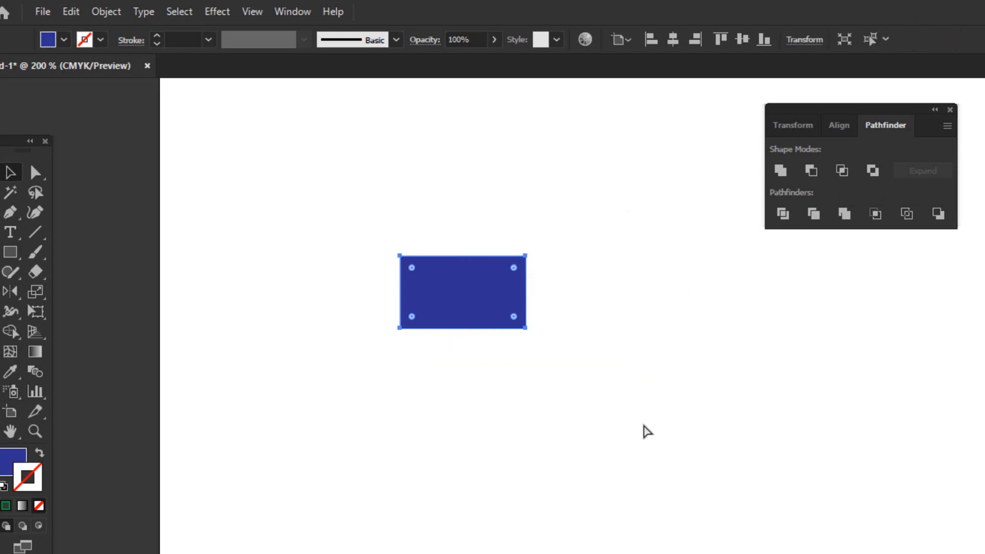
key("ctrl+z")
left_click(608, 448)
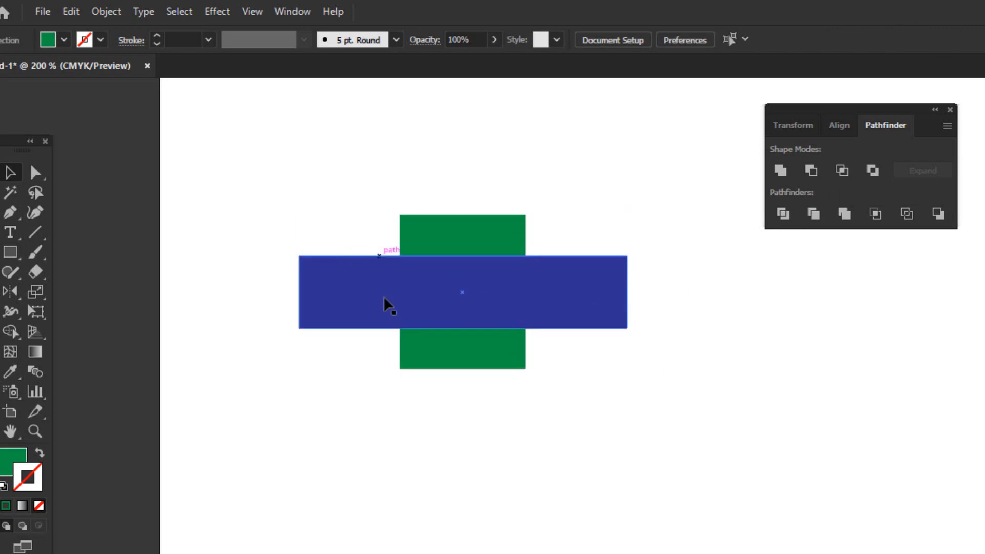
Apply Exclude to the blue and green rectangles to knock out their overlap, and undo it.
left_click(440, 298)
left_click_drag(345, 217, 593, 413)
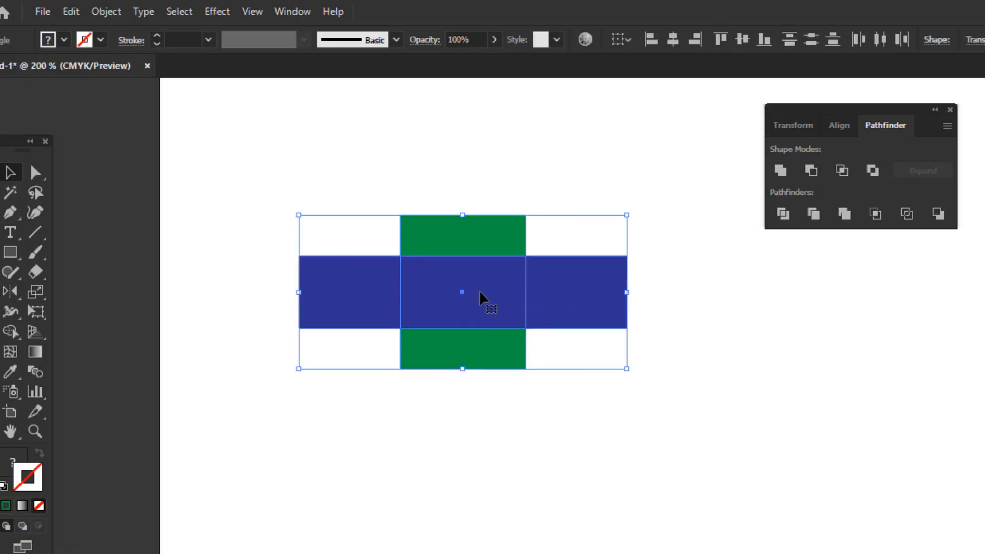
left_click(325, 216)
left_click_drag(310, 188, 572, 389)
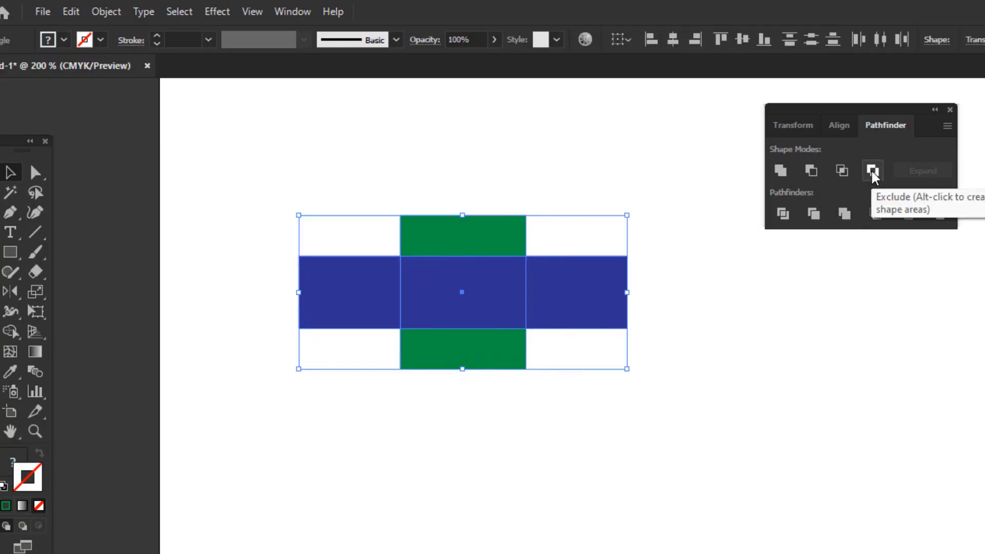
left_click(873, 171)
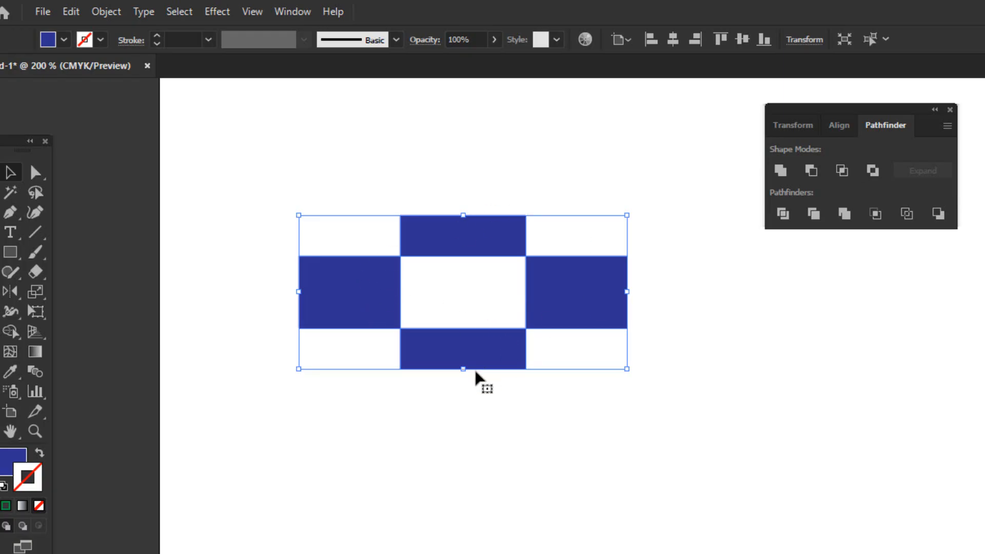
left_click(600, 453)
key("ctrl+z")
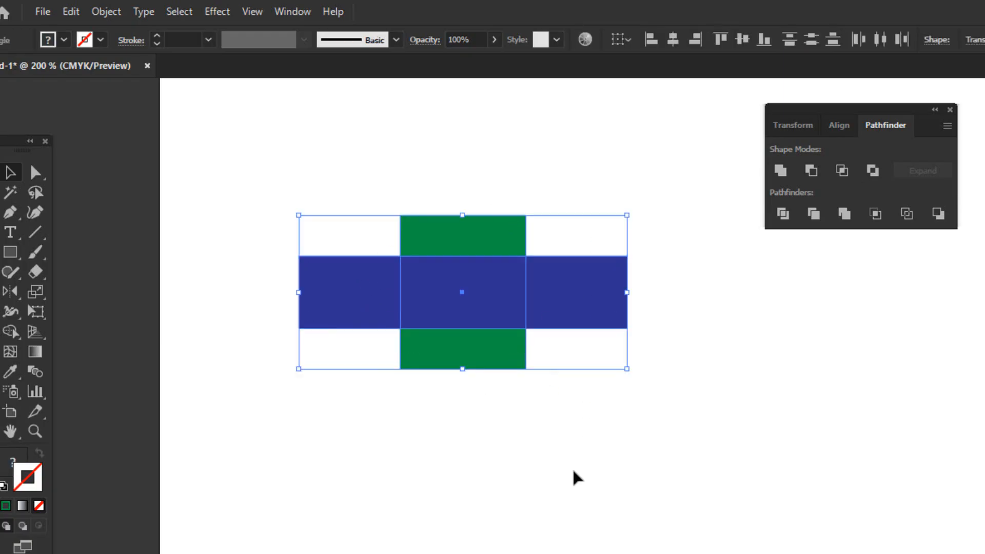
left_click(574, 476)
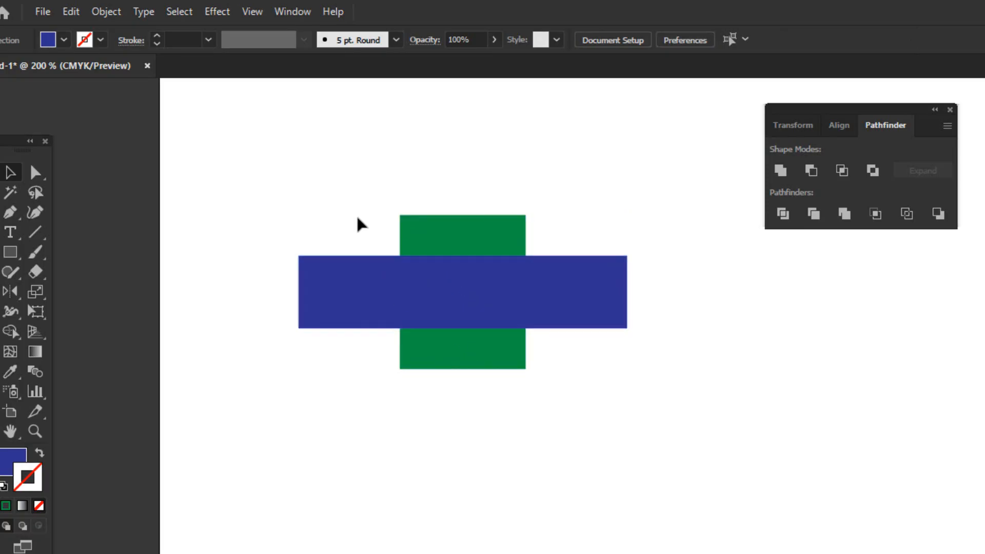
Apply Divide to the overlapping blue and green rectangles to cut them into separate areas.
left_click_drag(356, 213, 571, 389)
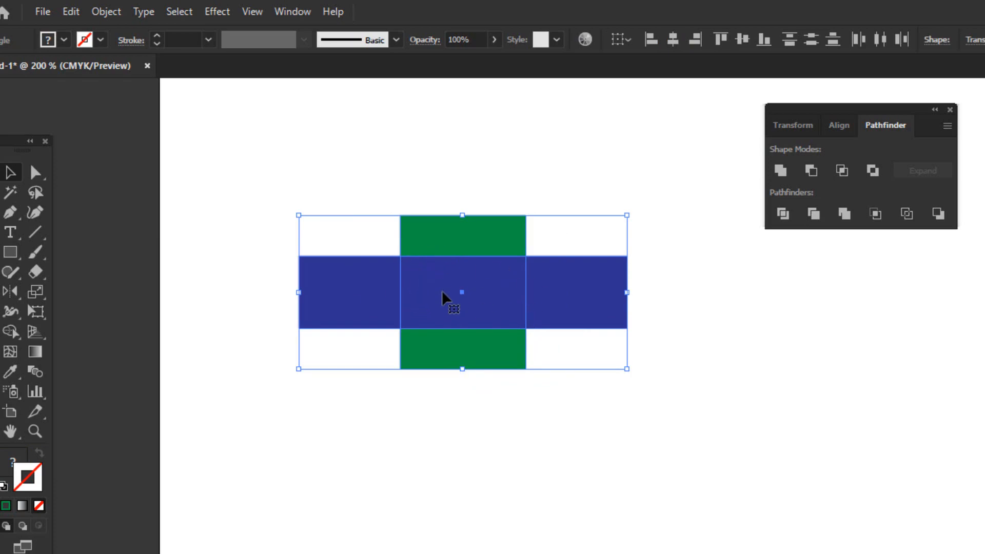
left_click(515, 391)
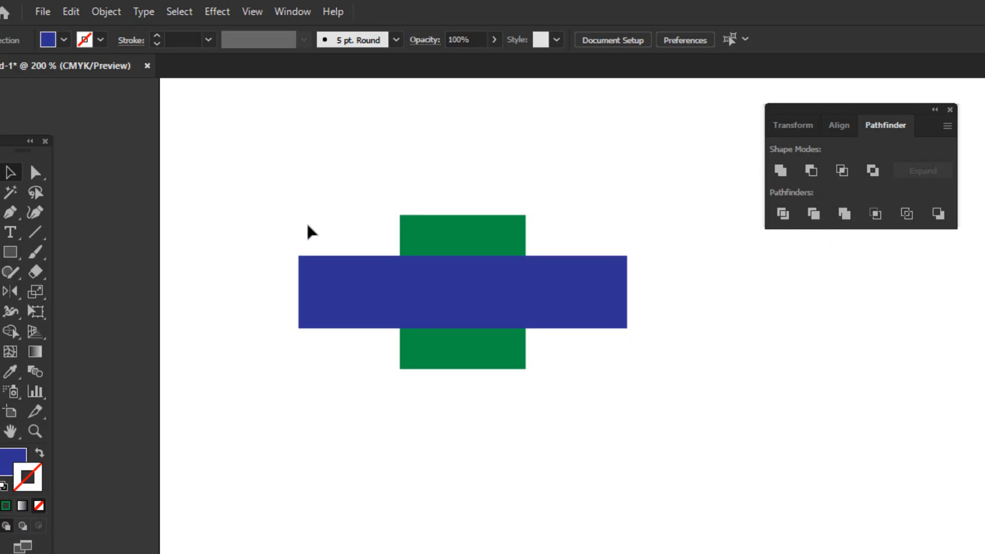
left_click_drag(301, 199, 600, 390)
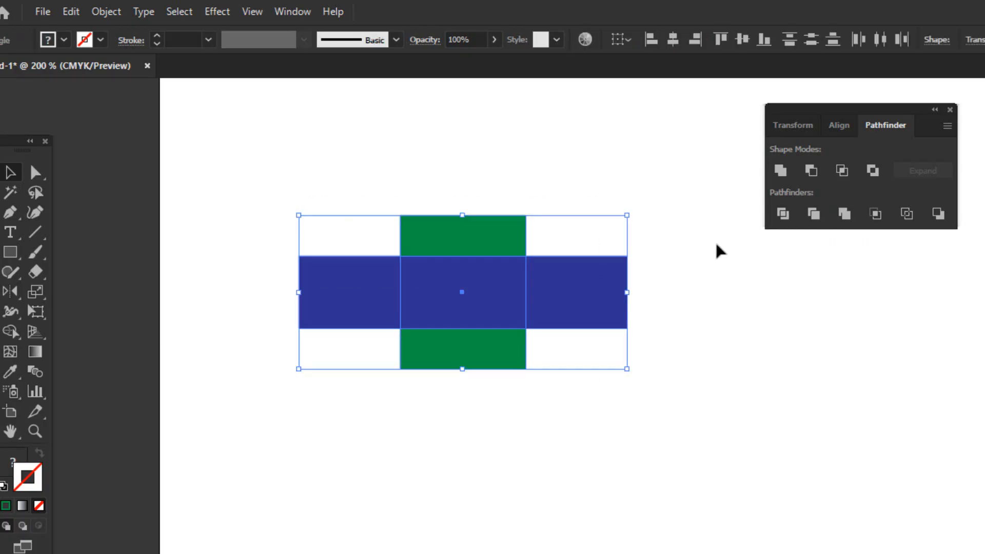
left_click(783, 214)
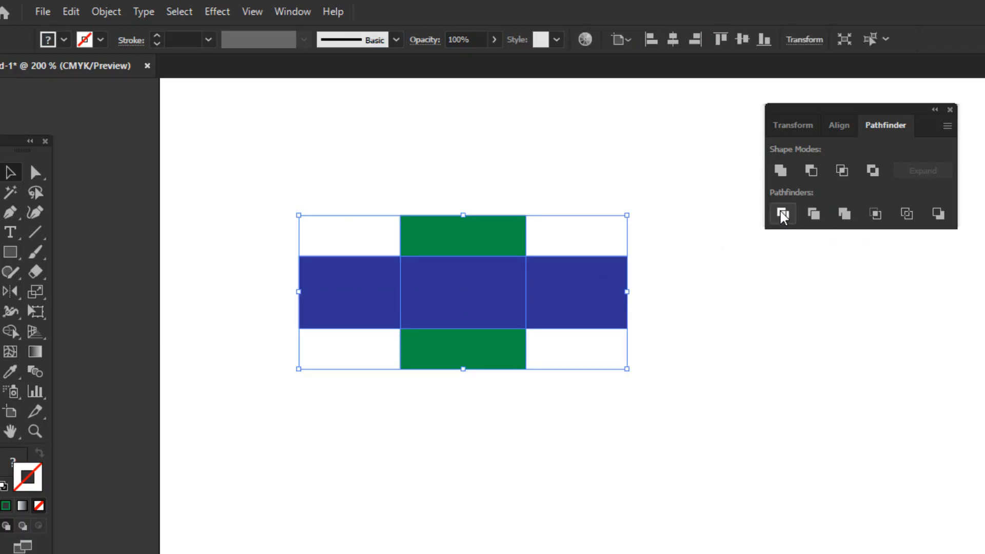
left_click(680, 369)
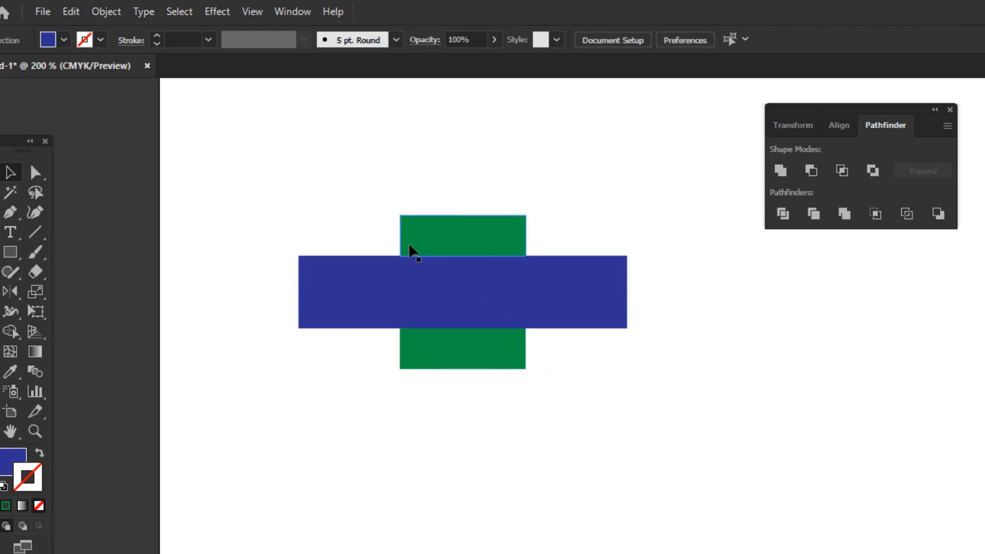
Ungroup the divided blue and green shape.
left_click(576, 295)
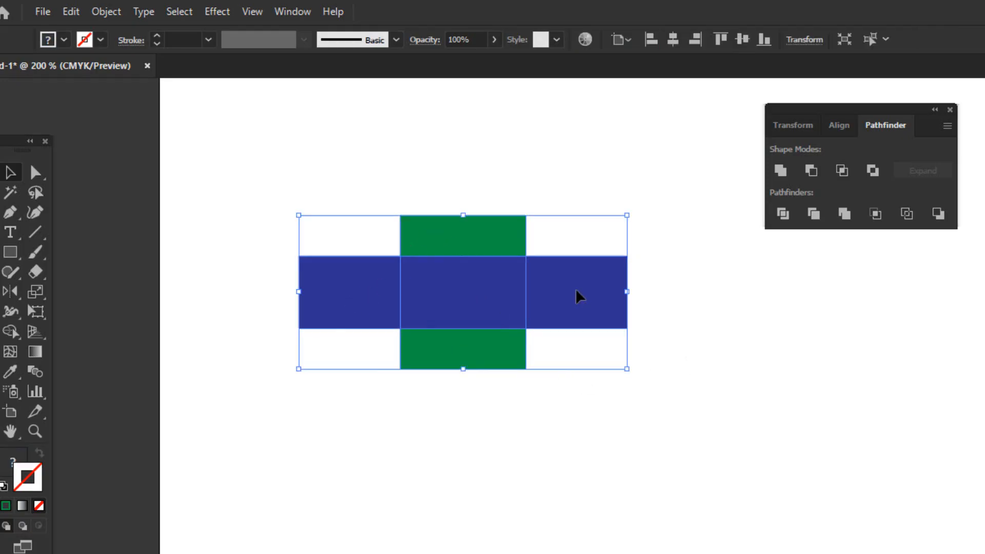
right_click(477, 282)
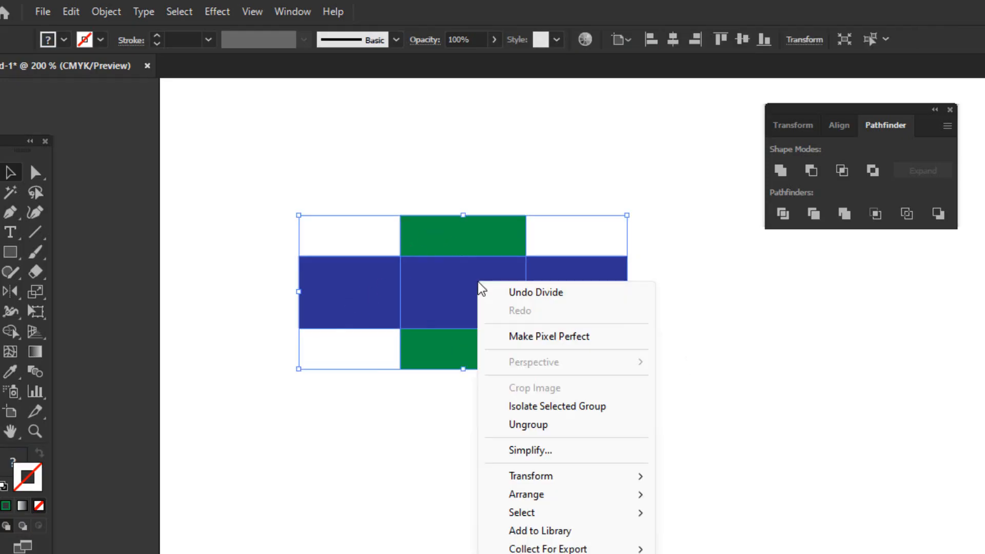
left_click(550, 425)
Move the four outer pieces away from the centre piece to leave gaps, and shift the centre piece slightly down.
left_click(610, 284)
left_click_drag(584, 290, 595, 290)
left_click(479, 233)
left_click_drag(480, 233, 480, 218)
left_click(356, 288)
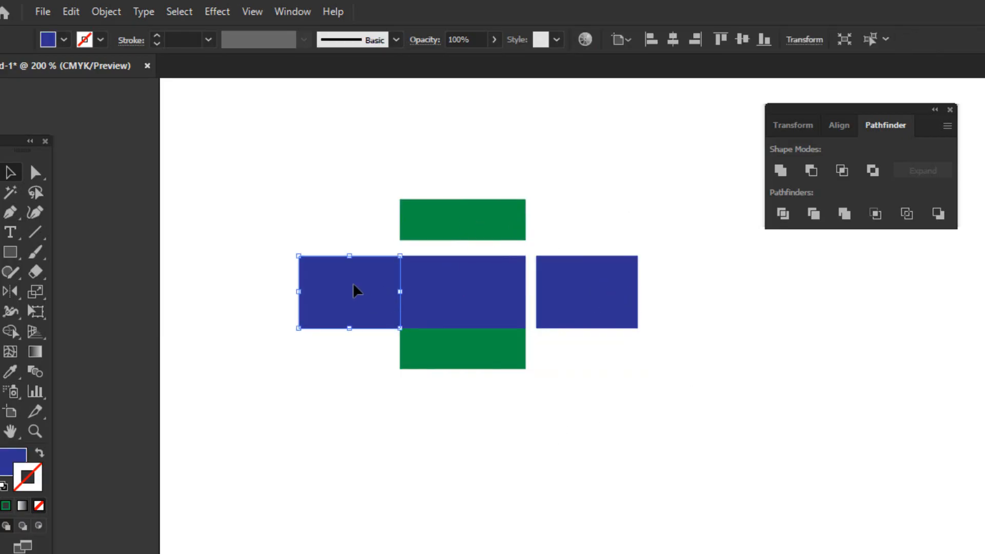
left_click_drag(356, 288, 336, 287)
left_click(478, 353)
left_click_drag(477, 353, 477, 384)
left_click(482, 344)
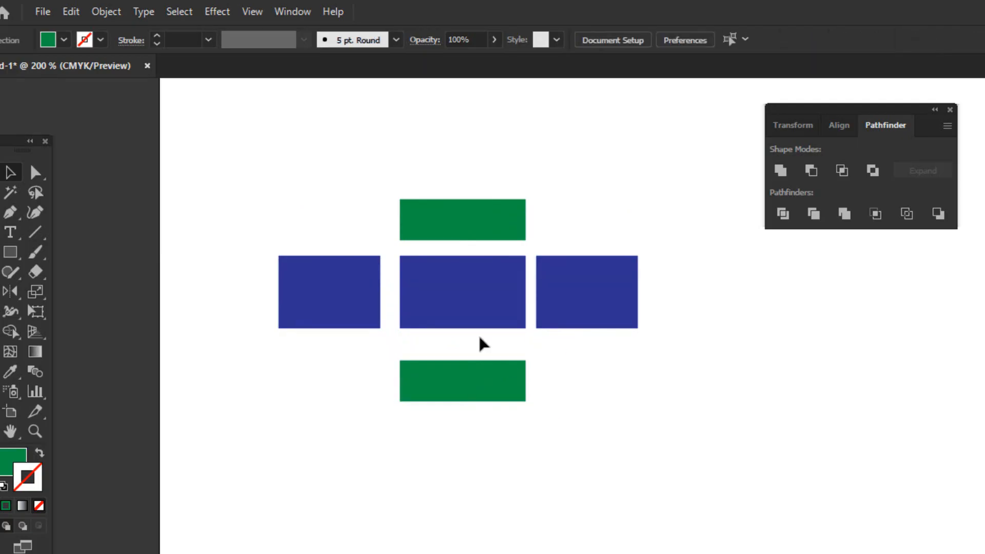
left_click(466, 310)
left_click_drag(467, 310, 467, 314)
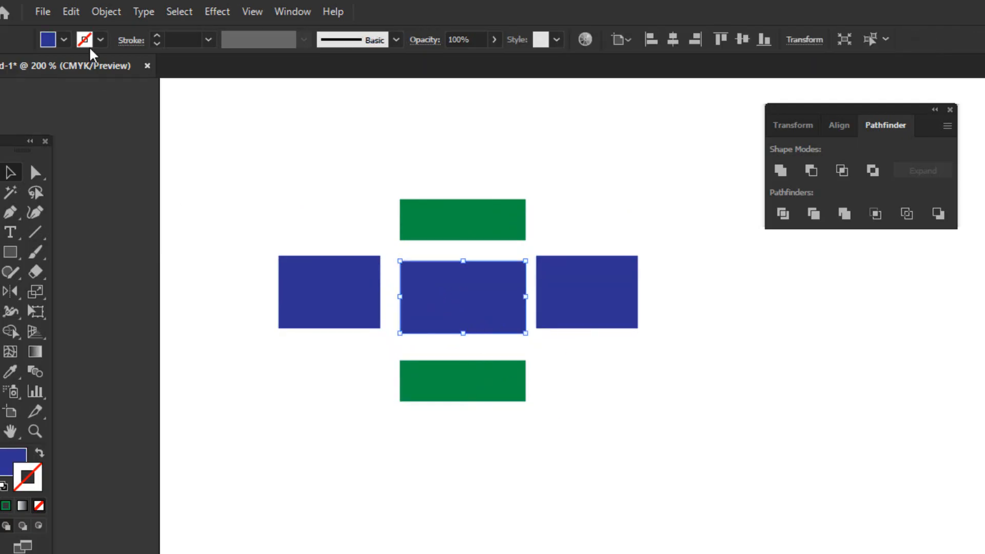
Fill the centre piece with orange from the swatches and deselect it.
left_click(64, 40)
left_click(102, 79)
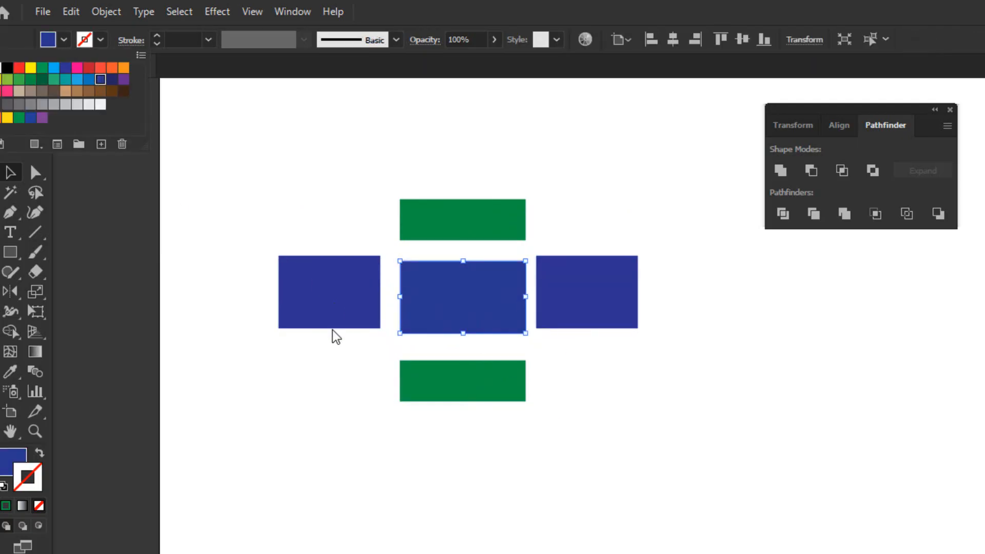
left_click(418, 278)
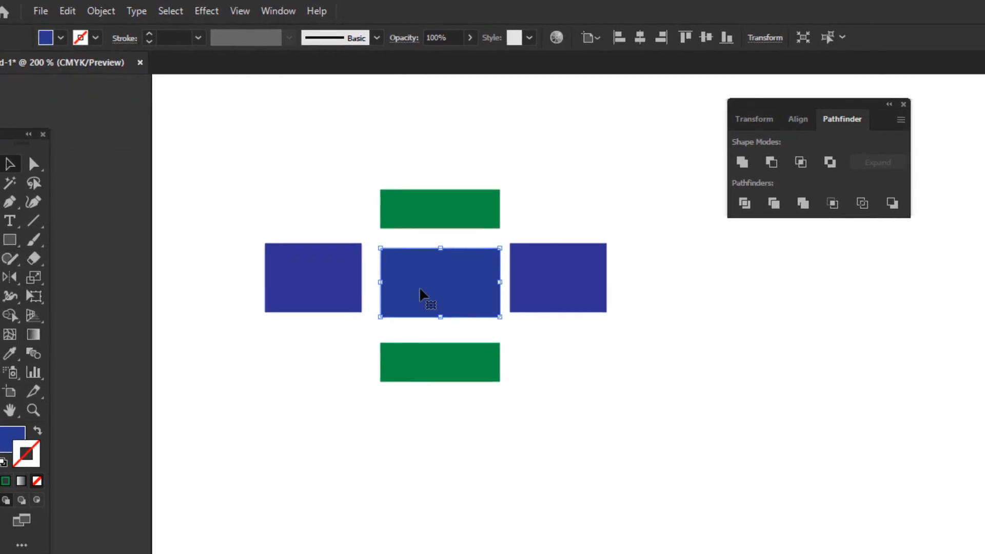
left_click(53, 34)
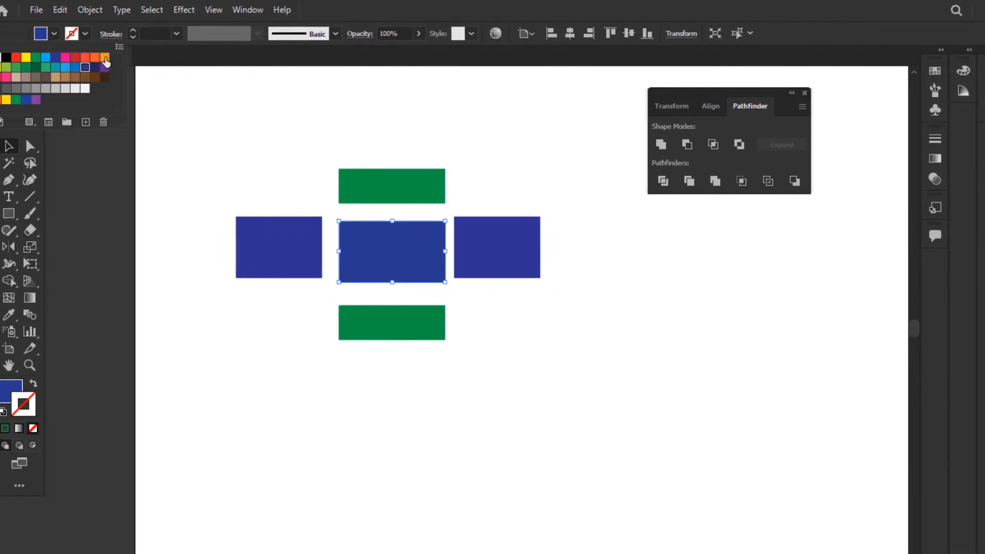
left_click(106, 57)
left_click(258, 194)
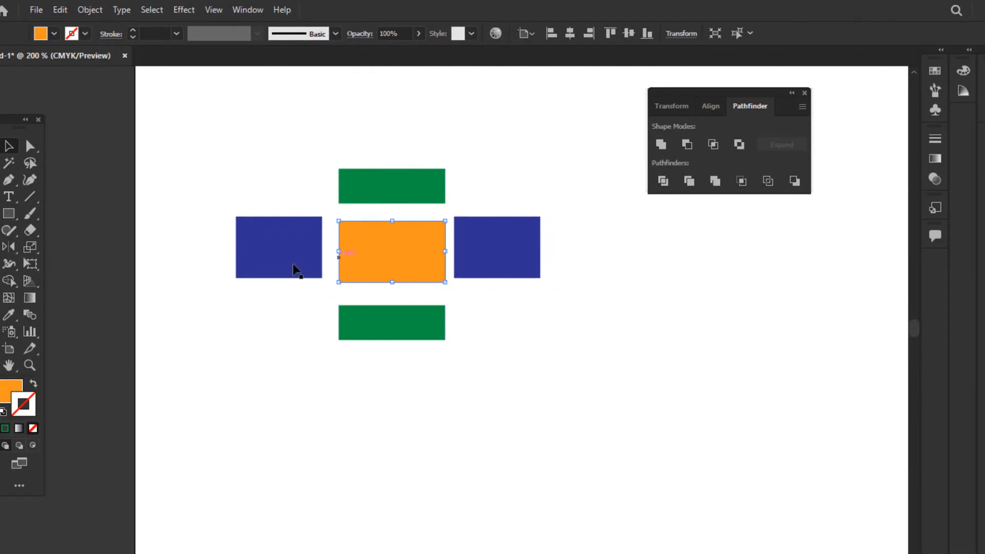
left_click(264, 193)
Fill the left blue piece with green 1BB700 using the Color Picker.
left_click(277, 242)
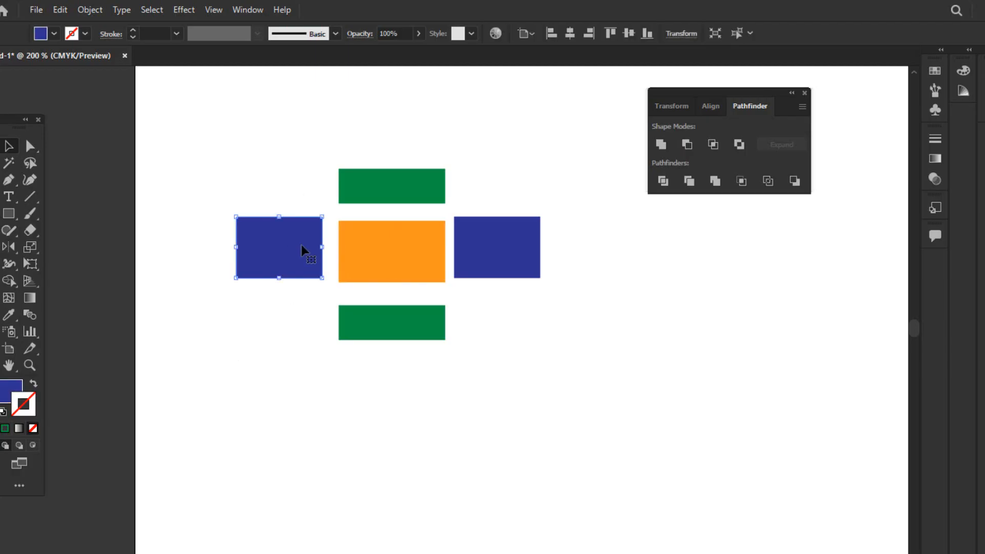
left_click(53, 34)
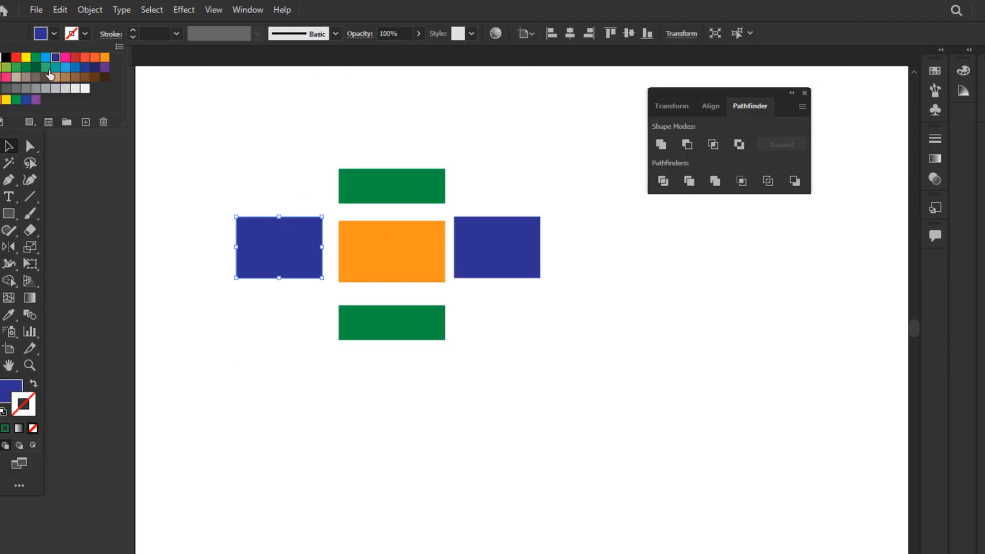
left_click(9, 394)
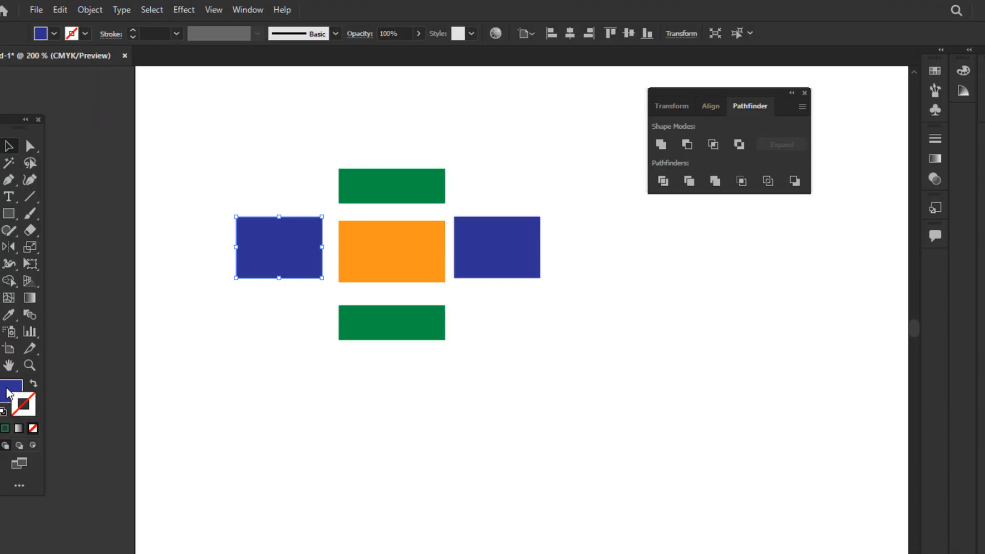
double_click(10, 393)
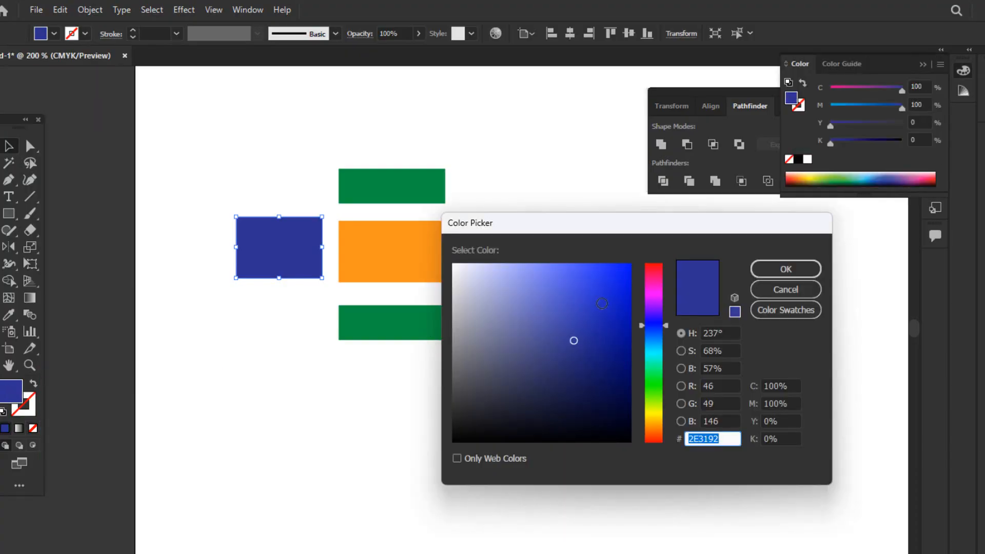
left_click(650, 389)
mouse_move(591, 333)
left_mouse_down()
mouse_move(517, 317)
mouse_move(620, 308)
mouse_move(638, 291)
mouse_move(630, 312)
left_mouse_up()
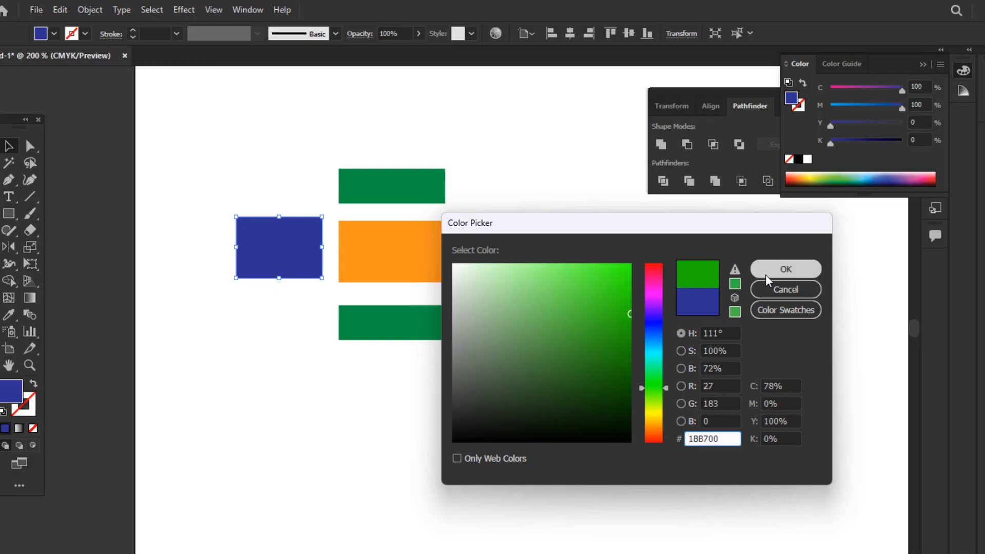
left_click(786, 269)
left_click(386, 426)
left_click(264, 251)
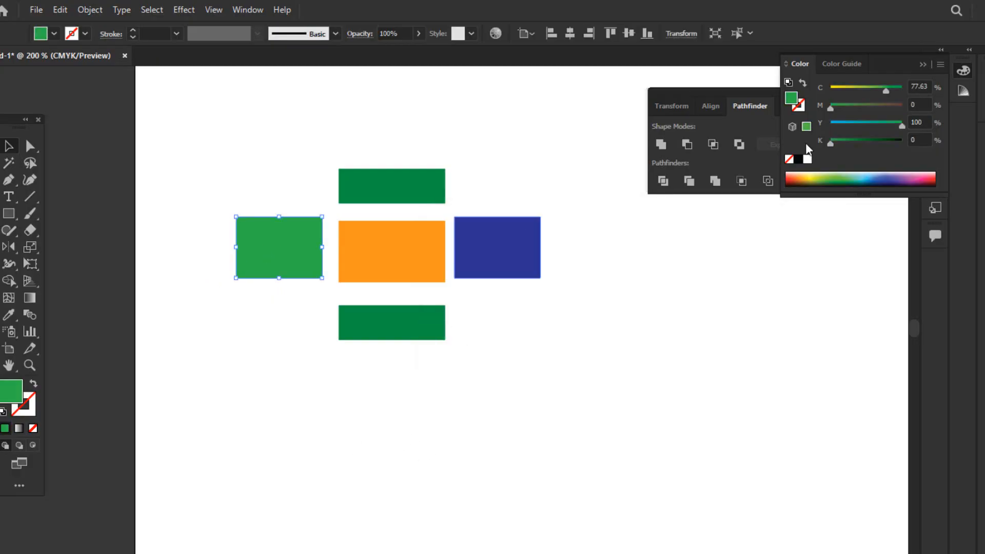
Adjust the left piece's fill to a lighter green of C 67.45, M 0, Y 100, K 0, and deselect it.
mouse_move(886, 91)
left_mouse_down()
mouse_move(862, 91)
mouse_move(872, 92)
left_mouse_up()
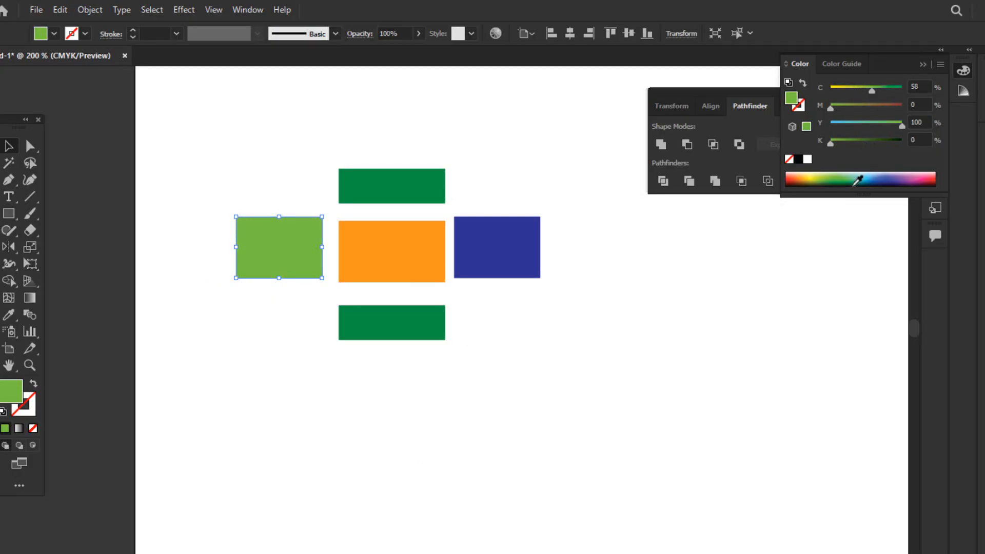
left_click(873, 184)
left_click(886, 177)
left_click(846, 175)
left_click(714, 315)
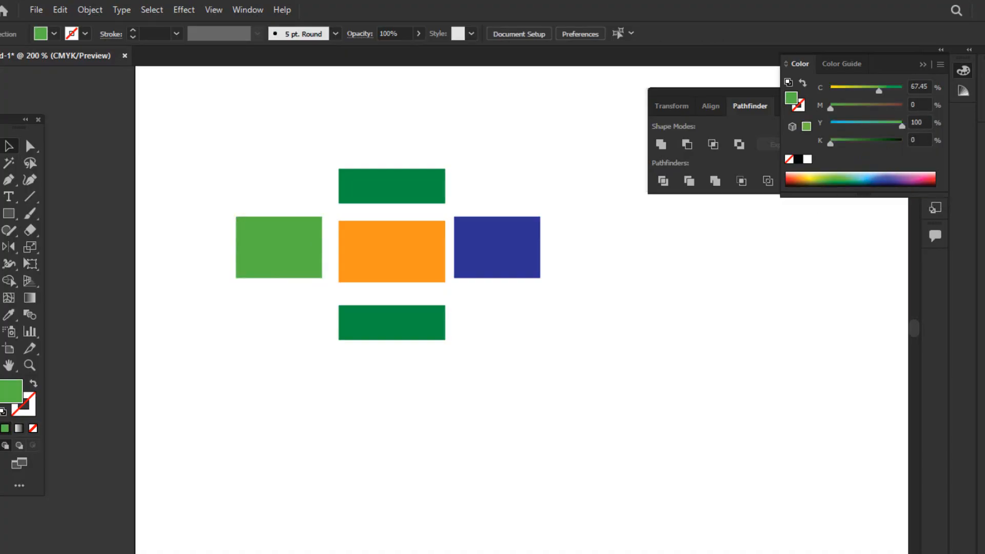
Fill the right blue piece with purple from the swatches.
left_click(964, 70)
left_click(964, 92)
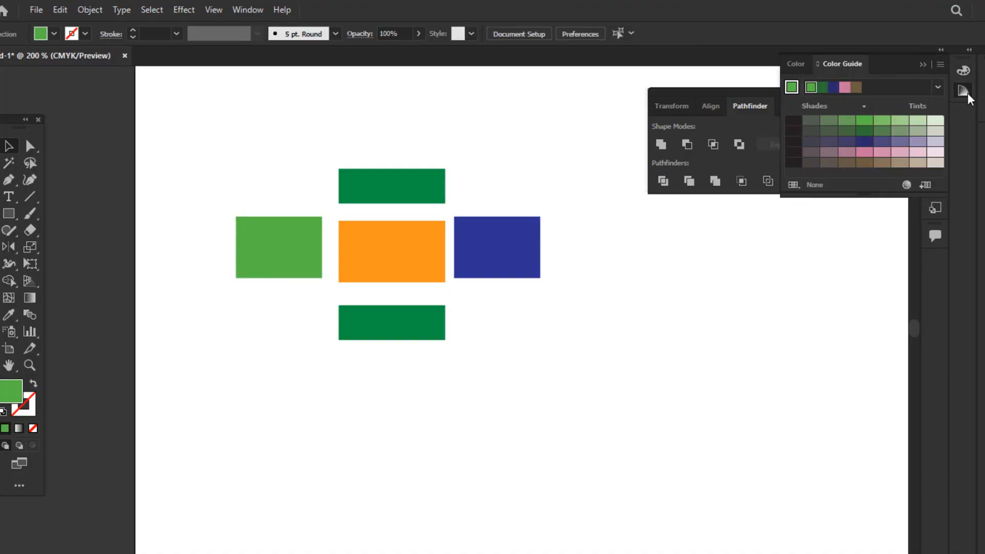
left_click(964, 92)
left_click(935, 72)
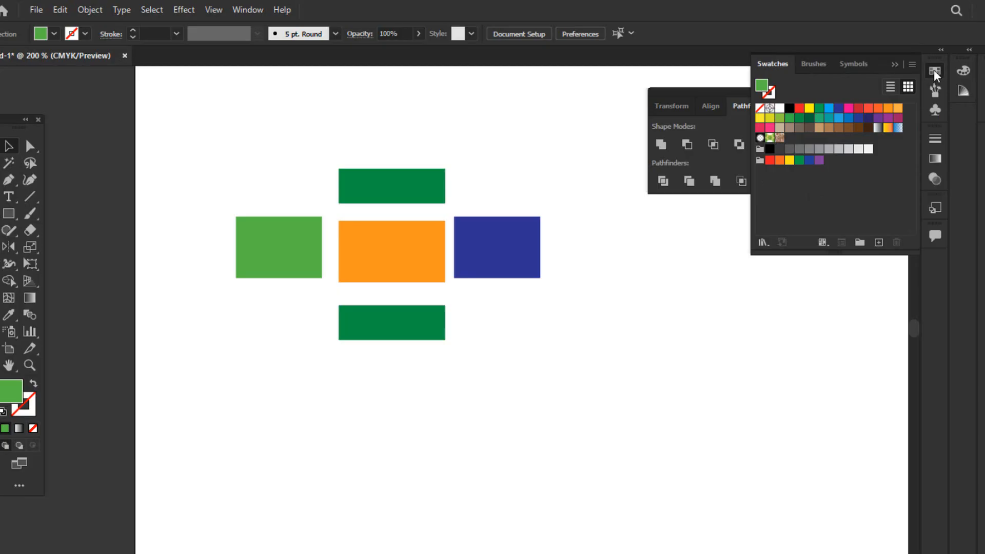
left_click(839, 119)
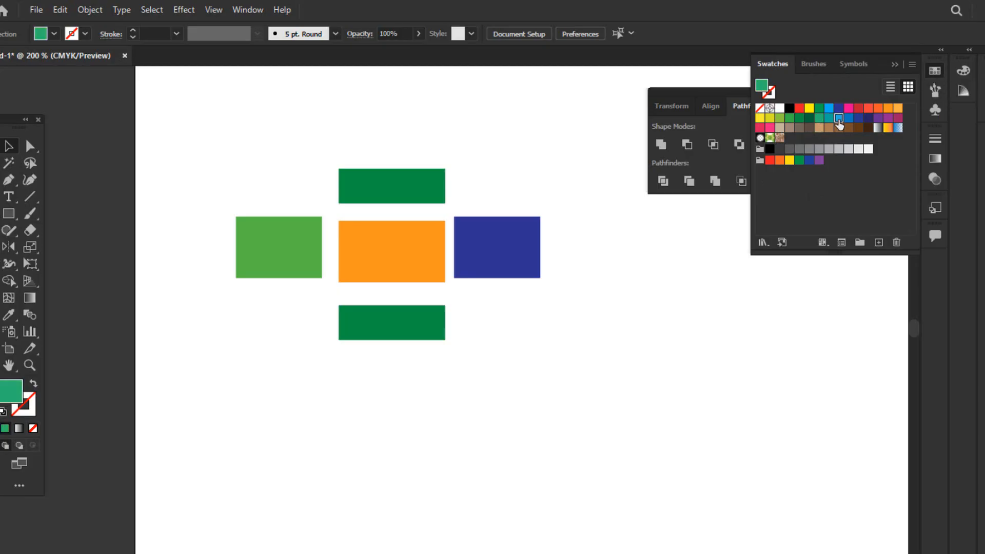
left_click(488, 248)
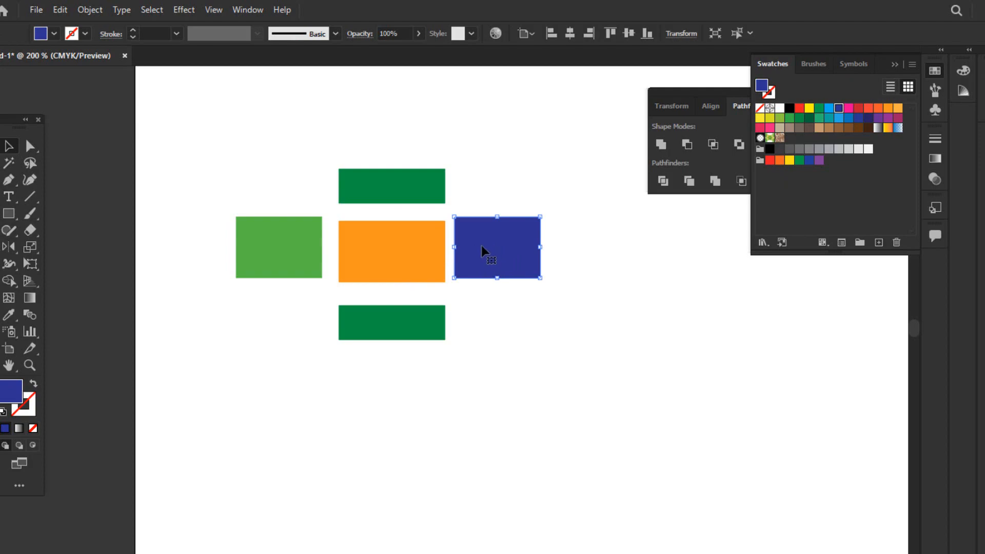
left_click(882, 118)
left_click(891, 118)
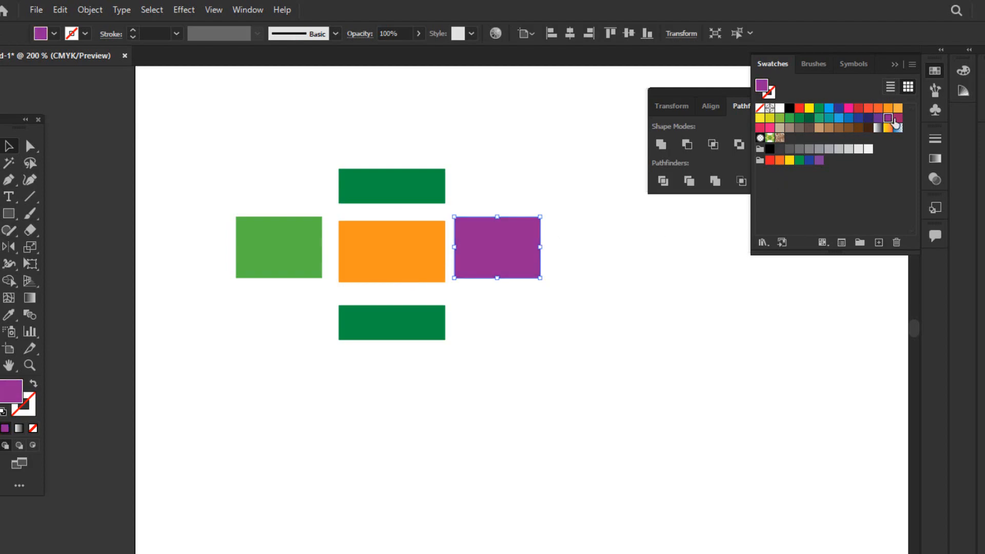
Fill the right piece with orange-red from the swatches, deselect it, and close the swatches.
left_click(888, 108)
left_click(878, 107)
left_click(869, 107)
left_click(556, 390)
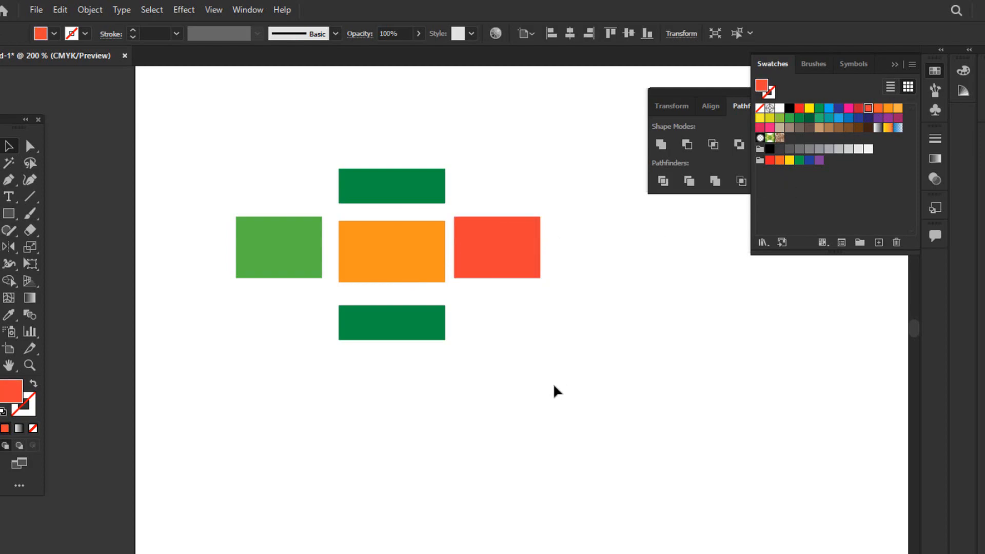
left_click(773, 234)
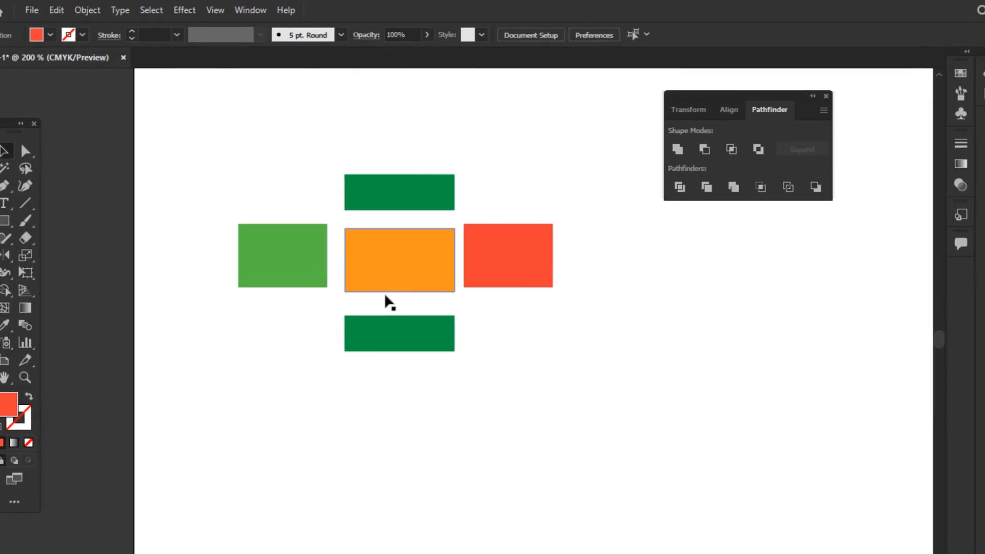
Undo the recoloring and separation of the divided pieces until all five sit together in their original positions and colors.
key("ctrl+z")
key("ctrl+z")
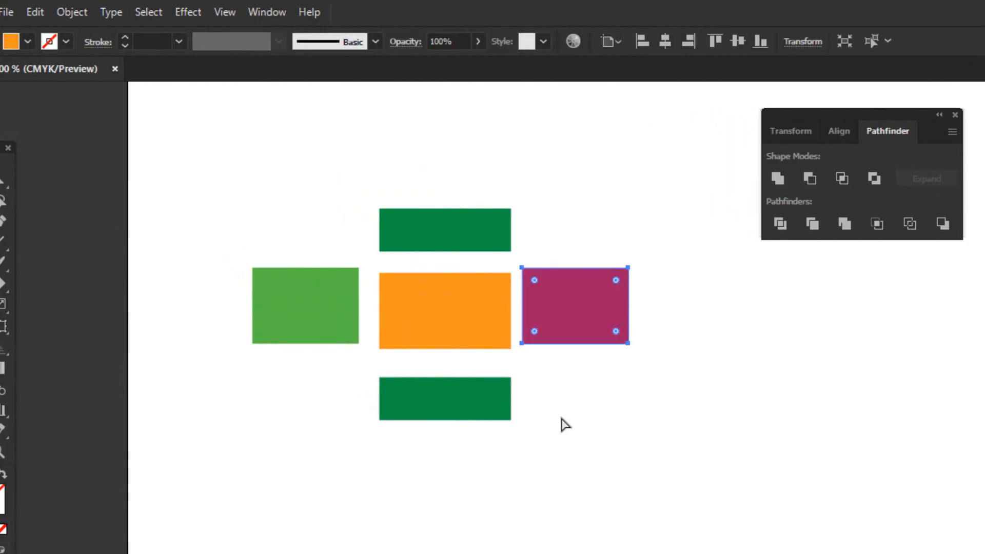
key("ctrl+z")
key("ctrl+z")
key("ctrl+z")
key("ctrl+z")
key("ctrl+z")
key("ctrl+z")
key("ctrl+z")
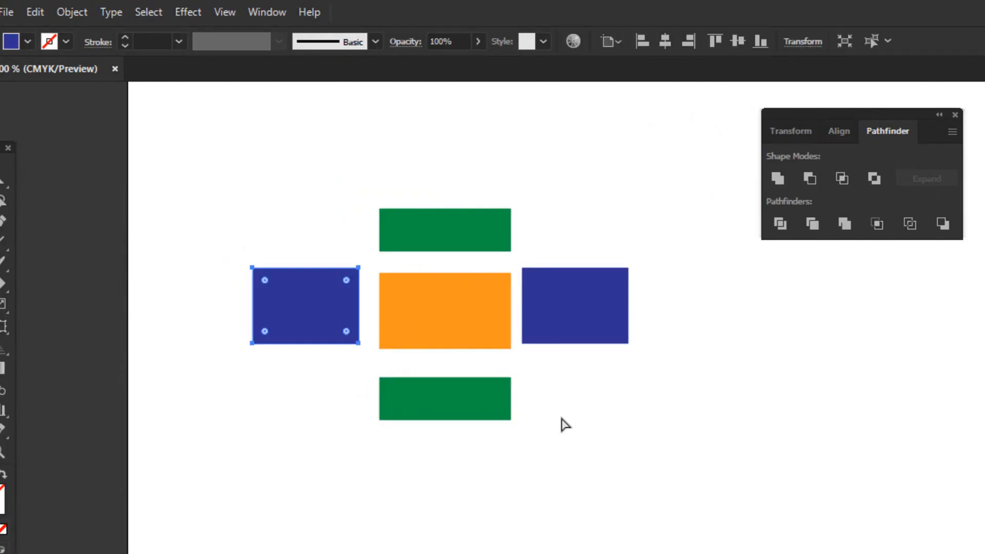
key("ctrl+z")
key("ctrl+z")
key("ctrl+z")
key("ctrl+z")
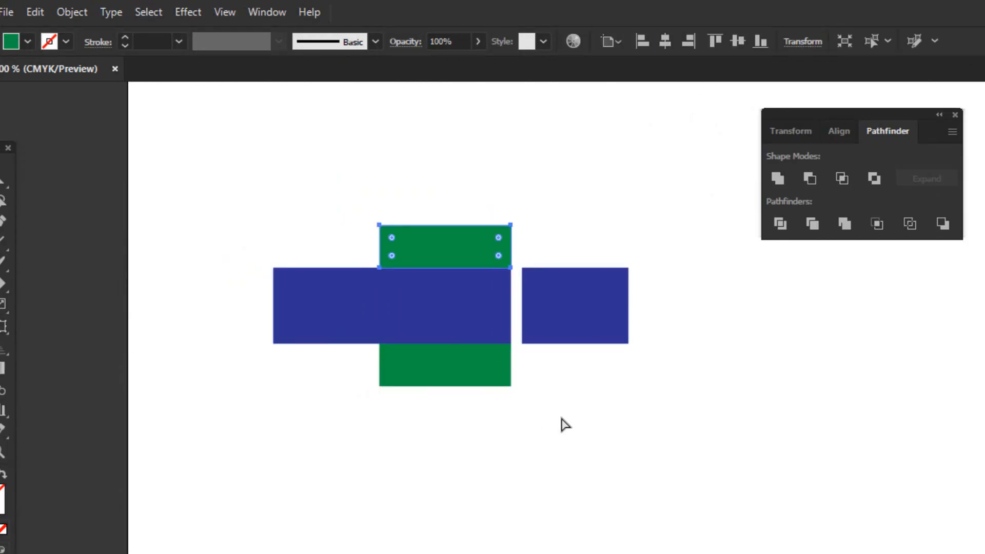
key("ctrl+z")
key("ctrl+z")
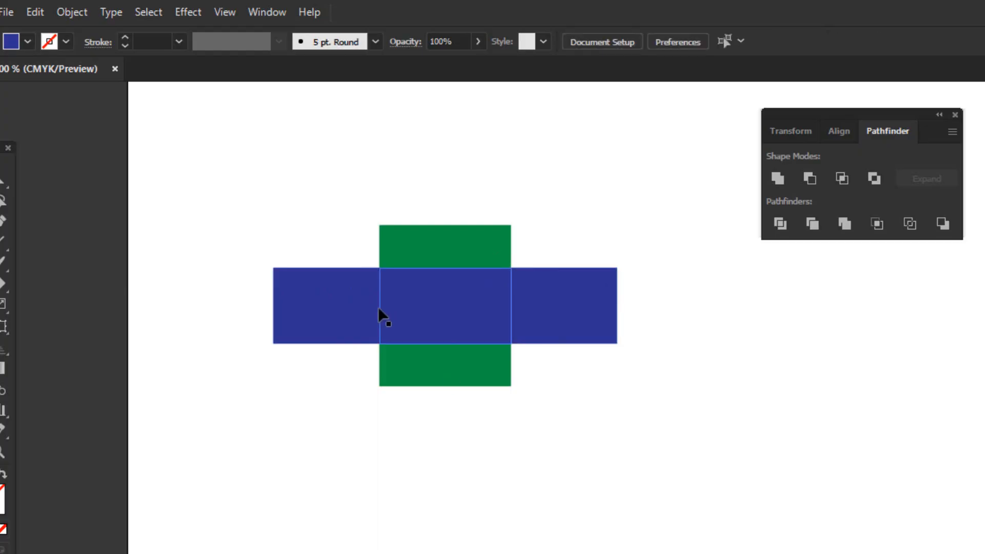
Select the divided pieces together and individually to examine how Divide split the two rectangles.
left_click_drag(335, 239, 587, 386)
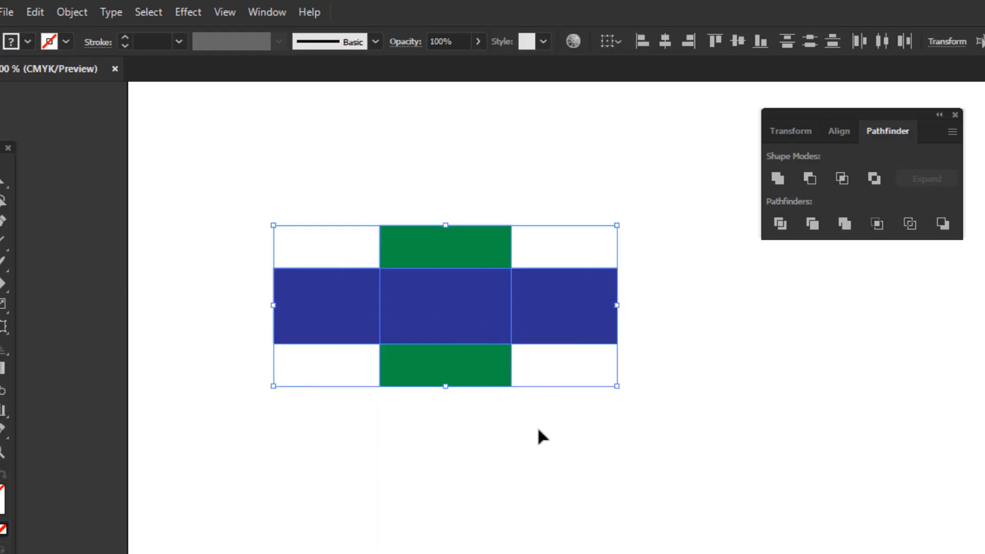
left_click(394, 433)
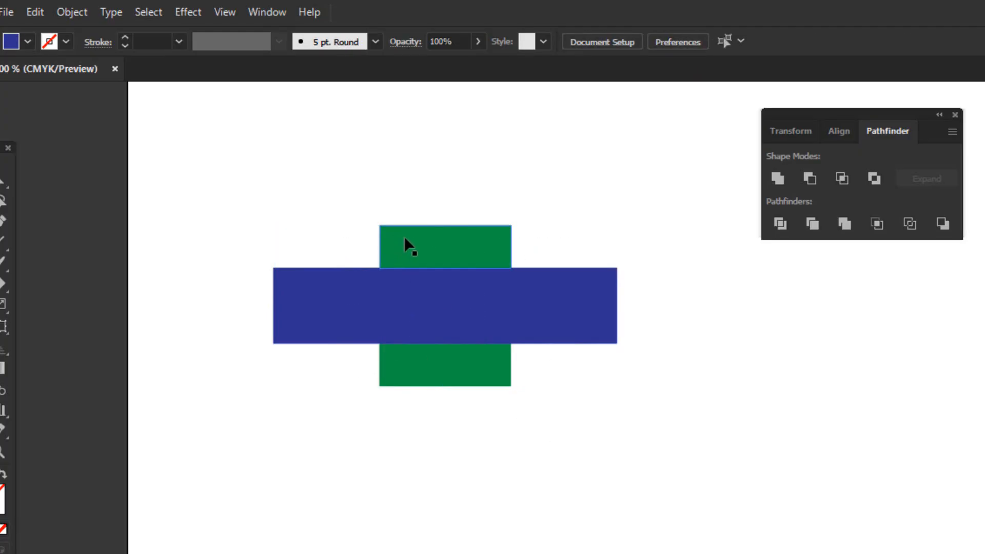
left_click(409, 246)
left_click(367, 306)
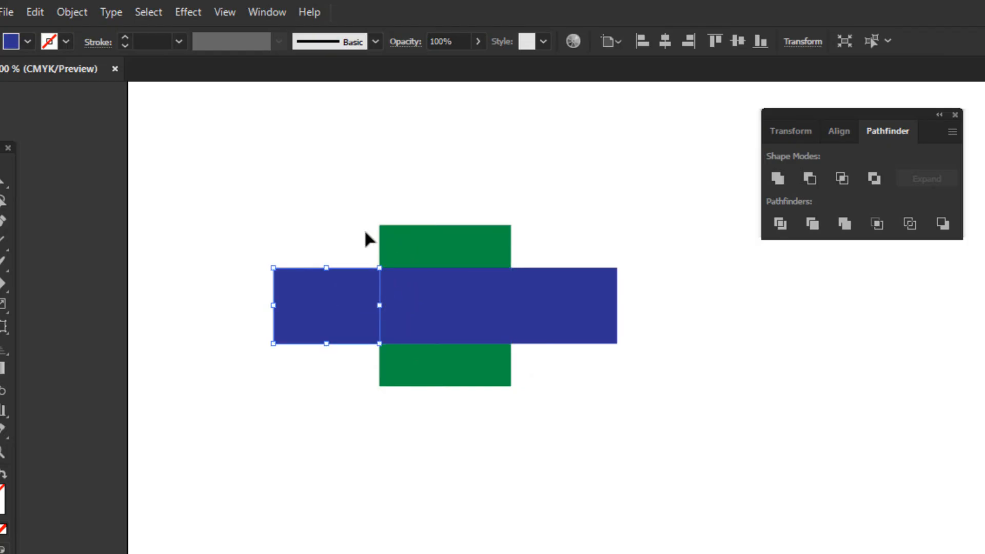
left_click_drag(359, 196, 547, 238)
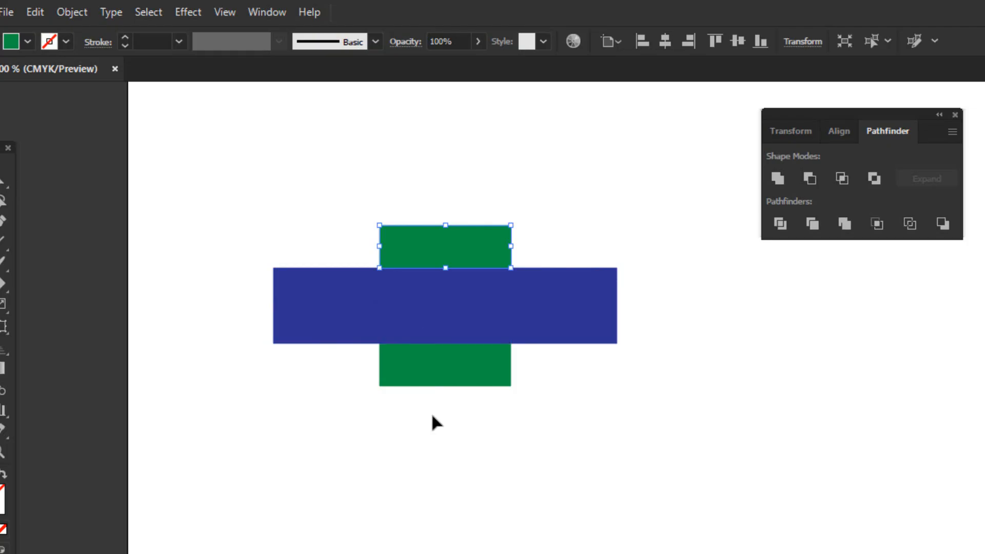
left_click(447, 406)
Undo the ungrouping and the Divide operation to restore the two original overlapping rectangles.
key("ctrl+z")
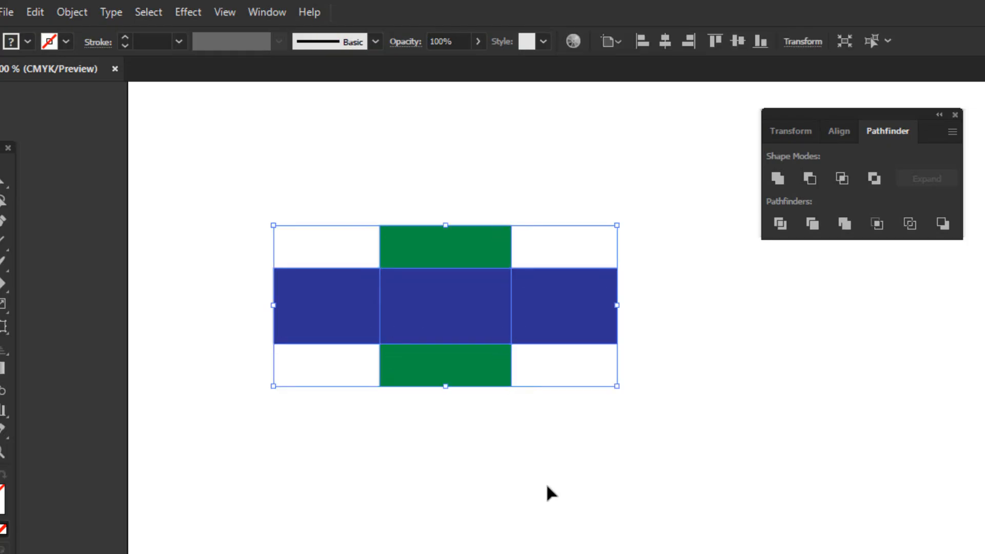
left_click(548, 485)
key("ctrl+z")
left_click(565, 434)
left_click(383, 290)
Apply Pathfinder Trim to both rectangles, ungroup the result, and separate the blue piece from the green ones.
left_click_drag(286, 200, 529, 375)
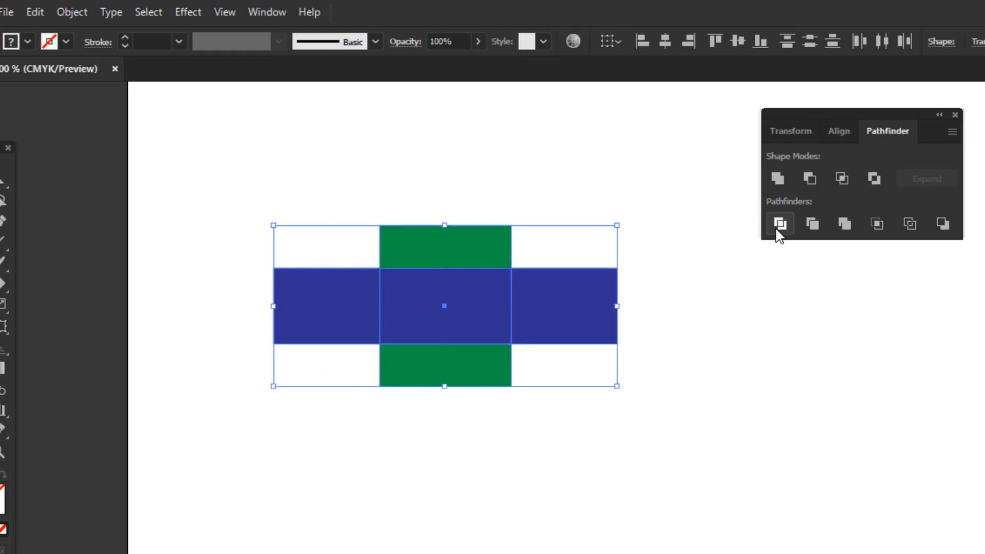
left_click(812, 226)
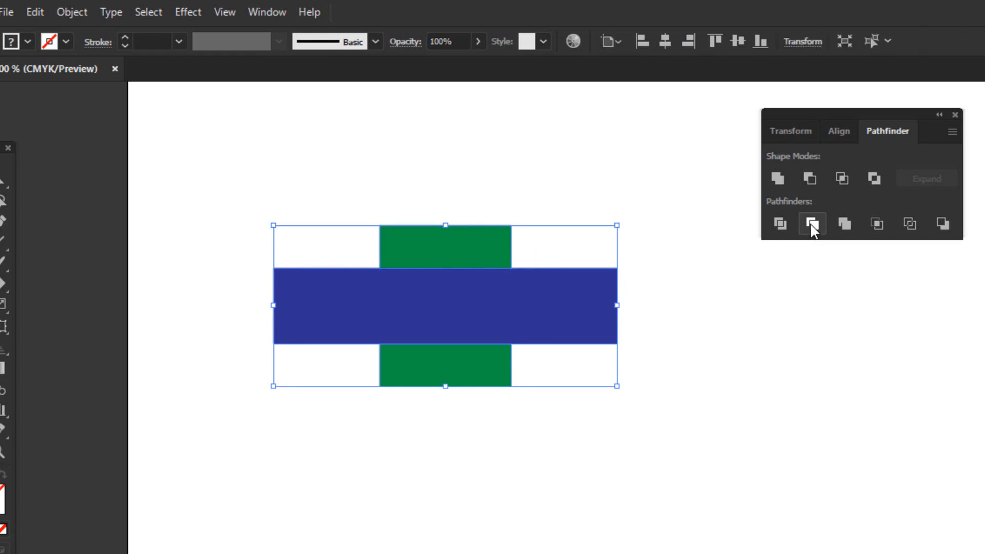
left_click(645, 439)
left_click_drag(513, 325, 447, 191)
right_click(491, 392)
left_click(547, 539)
left_click(641, 475)
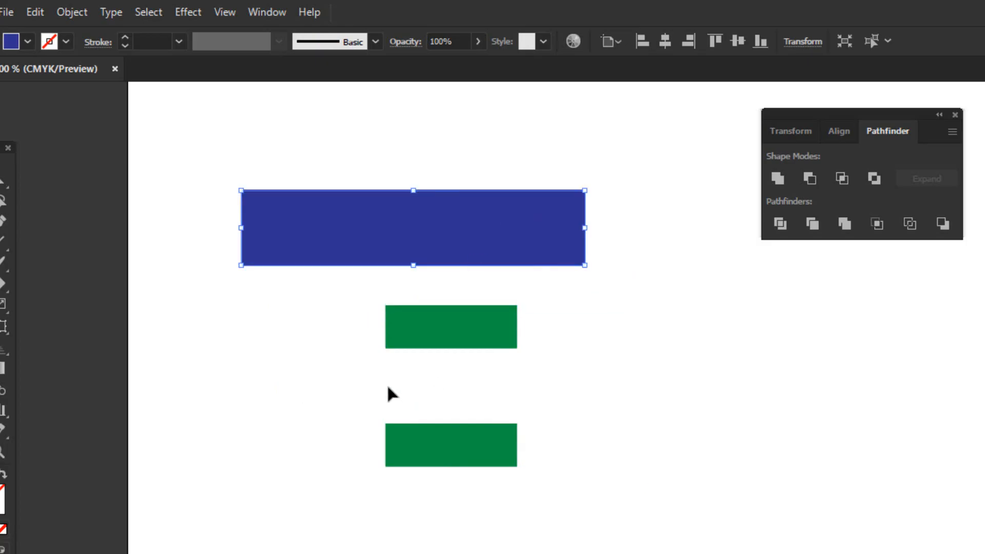
Move the blue bar back between the two green pieces, align it with their edges, and deselect it.
left_click_drag(428, 225, 456, 383)
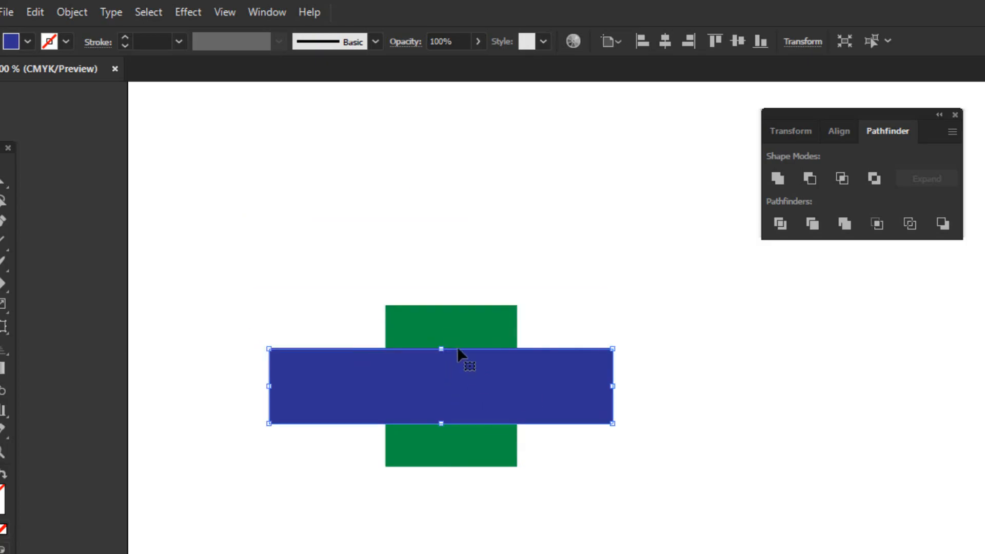
mouse_move(519, 374)
left_mouse_down()
mouse_move(497, 356)
mouse_move(501, 449)
mouse_move(493, 332)
mouse_move(512, 384)
left_mouse_up()
left_click(628, 494)
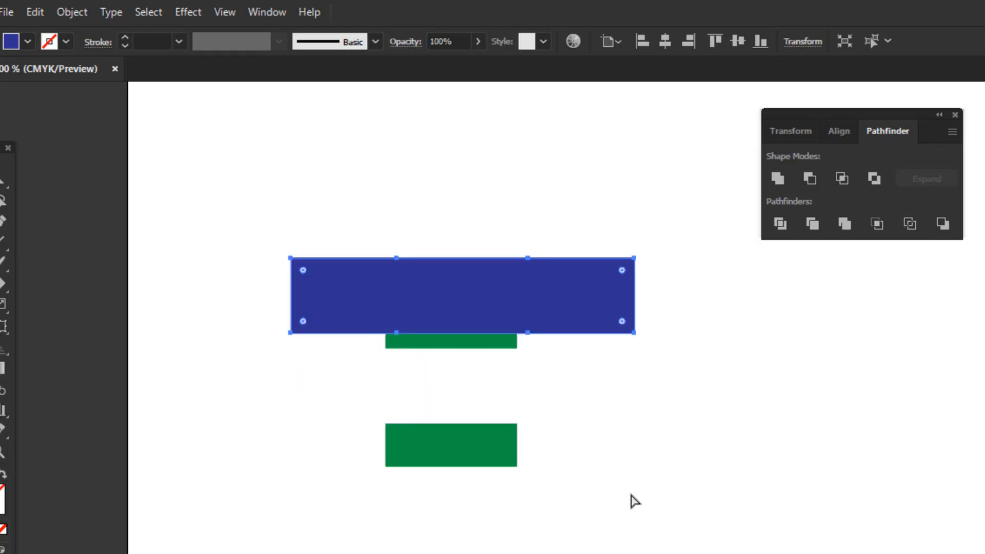
Undo the moves of the trimmed pieces until they are back in their original positions, and clear the selection.
key("ctrl+z")
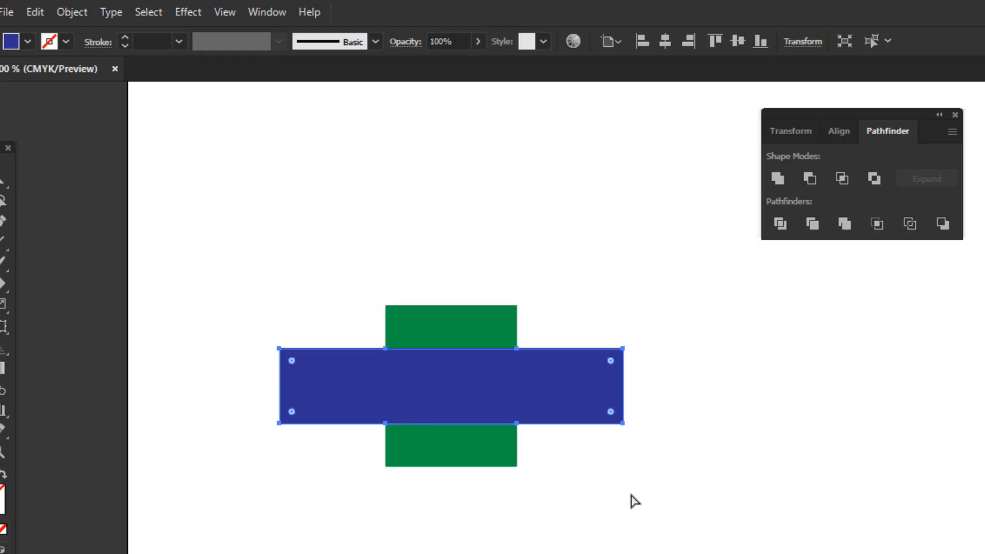
key("ctrl+a")
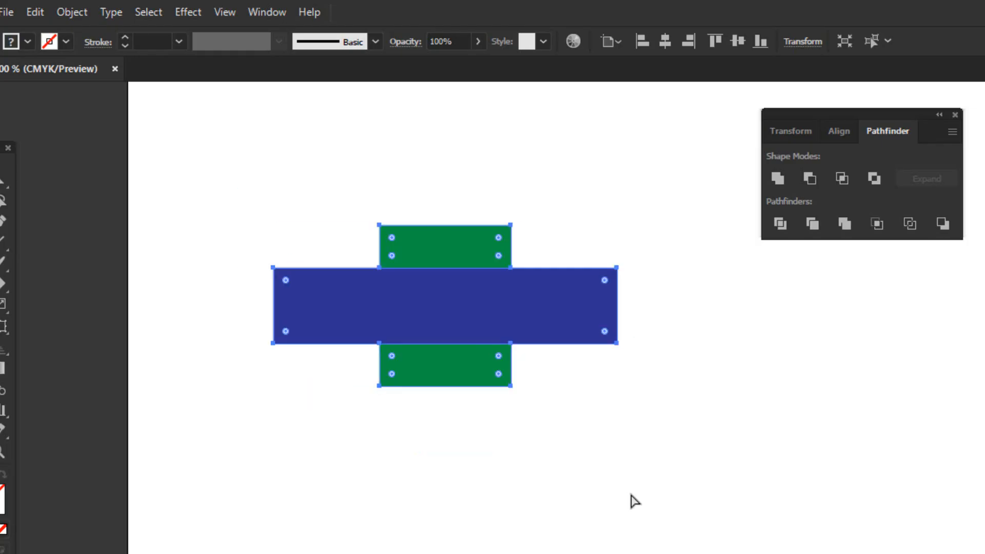
key("v")
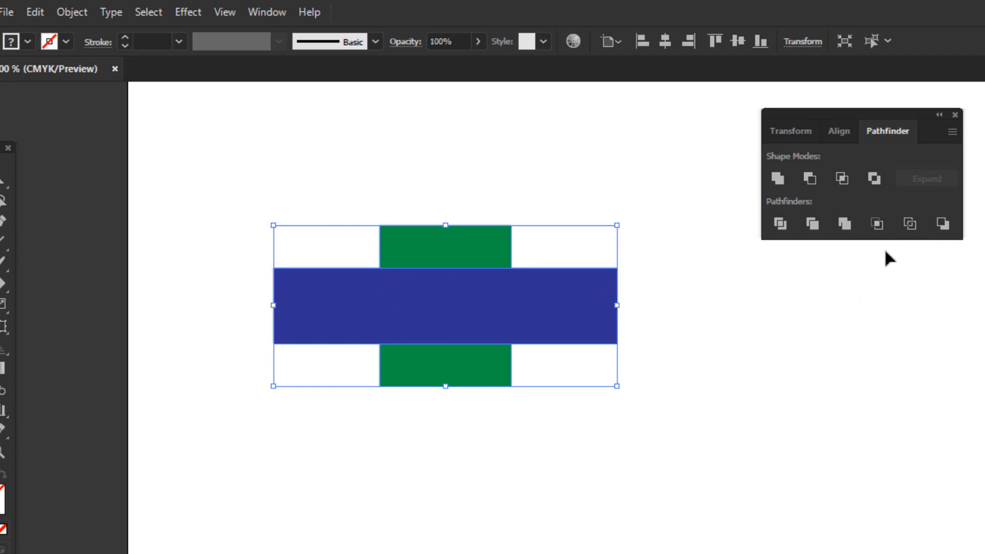
left_click(506, 480)
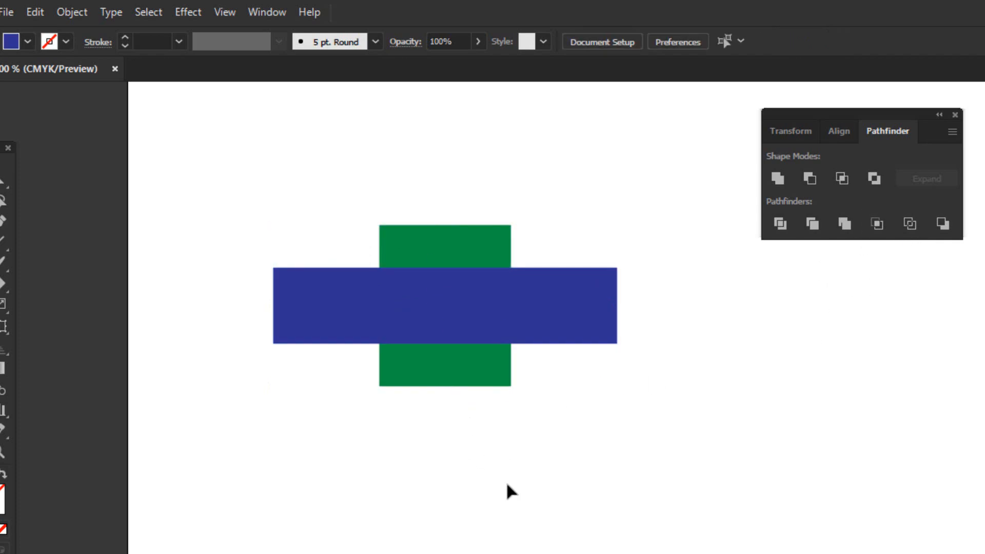
Restore the two whole rectangles by undoing, and move the blue one up across the middle of the green one.
key("ctrl+z")
left_click(490, 292)
key("ctrl+z")
left_click(527, 441)
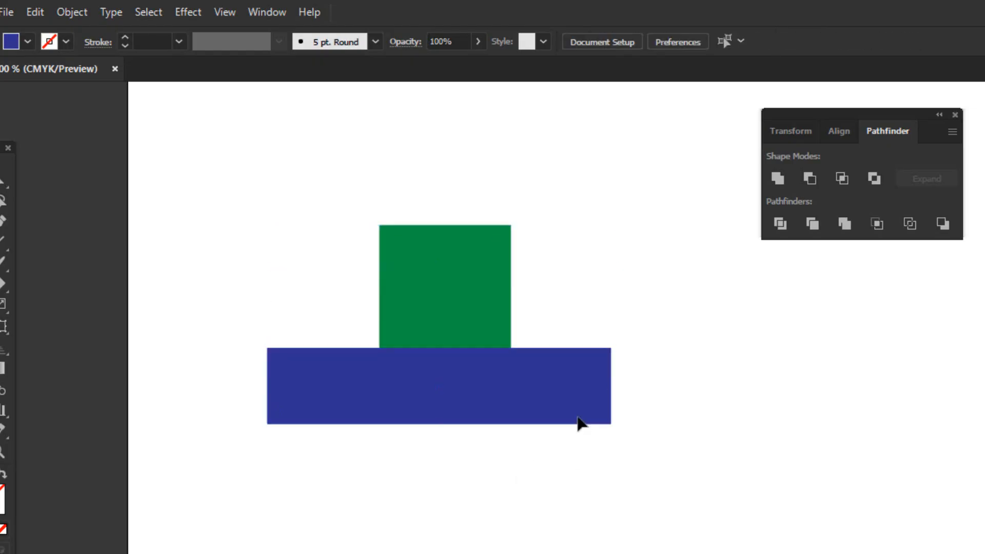
left_click_drag(556, 378, 559, 294)
left_click(687, 439)
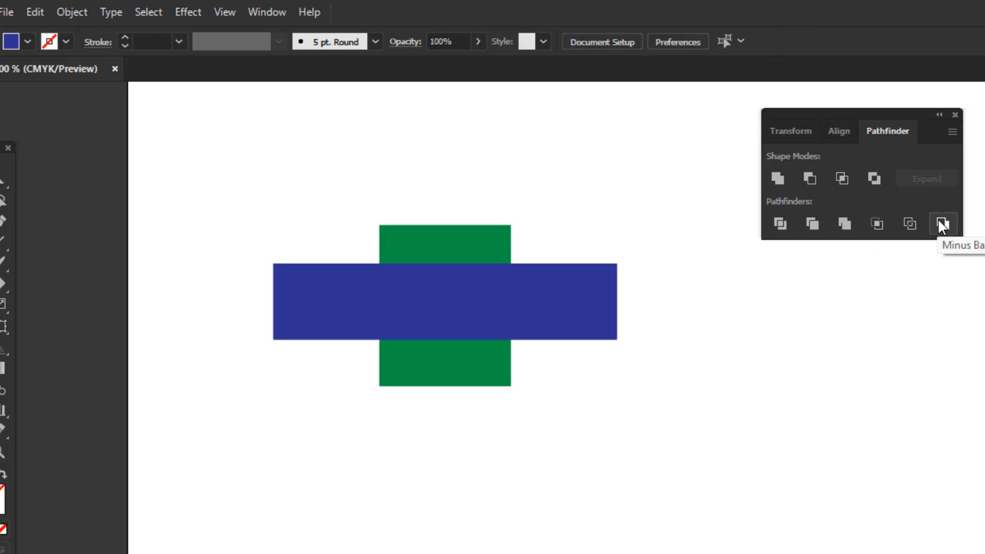
Select both overlapping rectangles and apply Pathfinder Crop.
left_click(411, 260)
left_click_drag(305, 192, 556, 317)
left_click(878, 224)
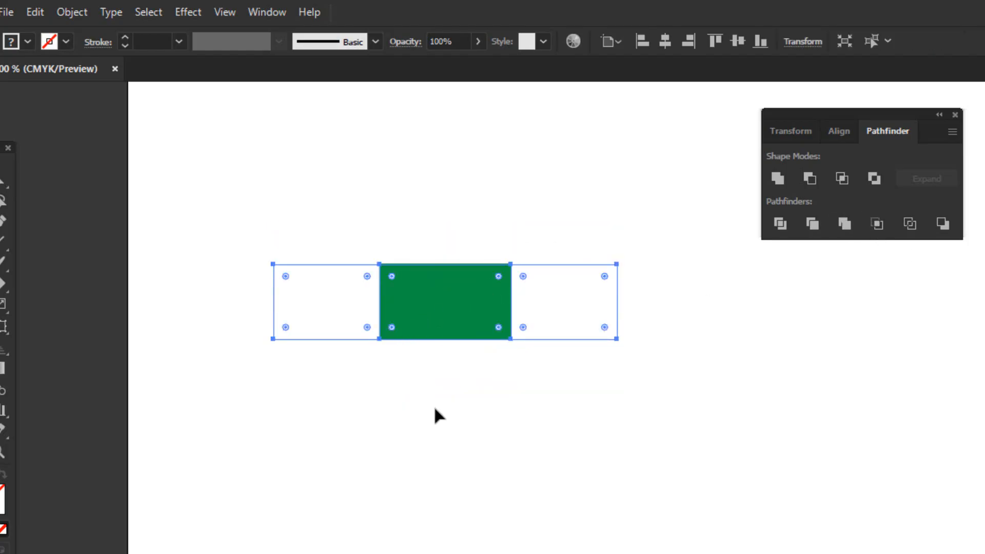
Undo the Crop operation and deselect the restored rectangles.
key("ctrl+x")
key("ctrl+z")
key("ctrl+x")
key("ctrl+z")
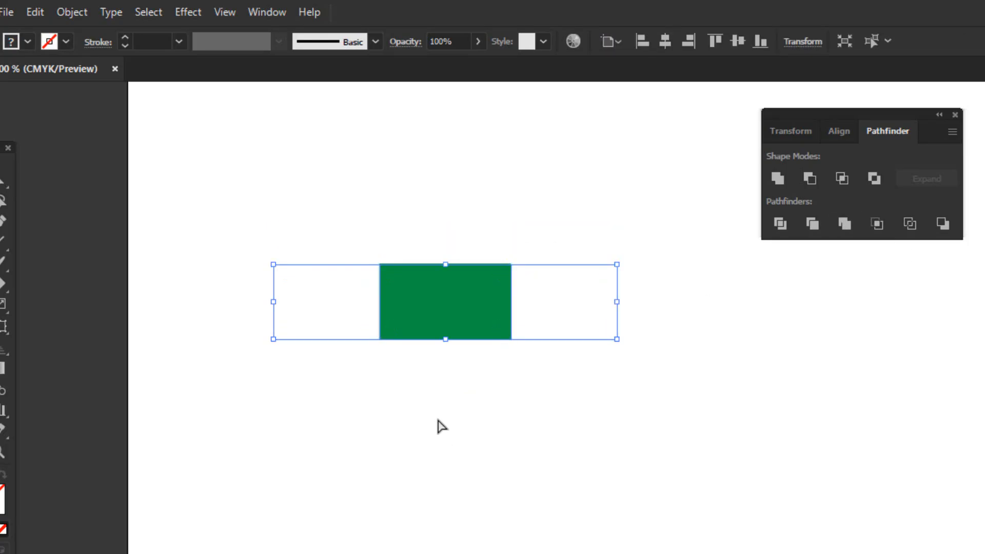
key("ctrl+z")
left_click(436, 414)
Move the blue rectangle down, select the green one behind it, and undo the move.
left_click_drag(449, 299, 451, 369)
left_click(445, 303)
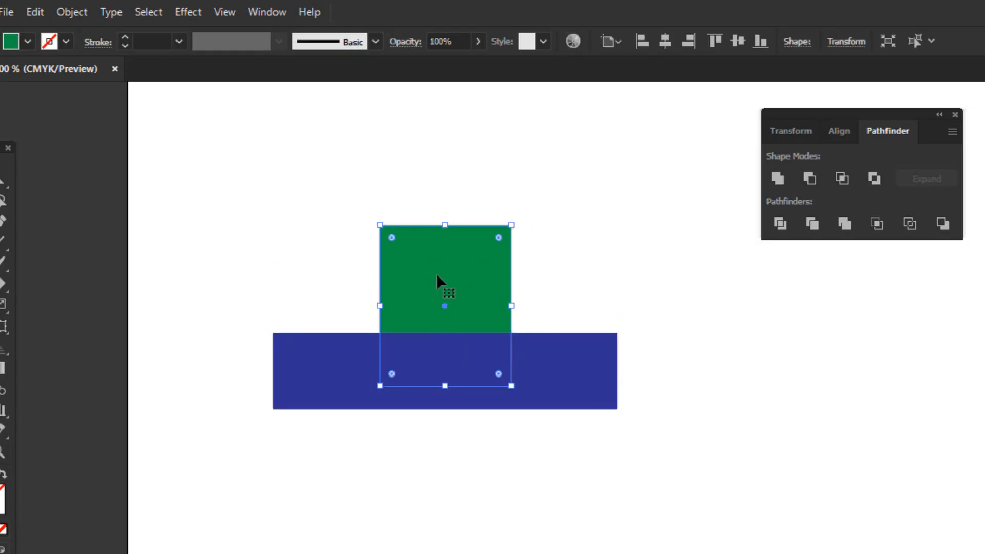
key("ctrl+z")
left_click(538, 461)
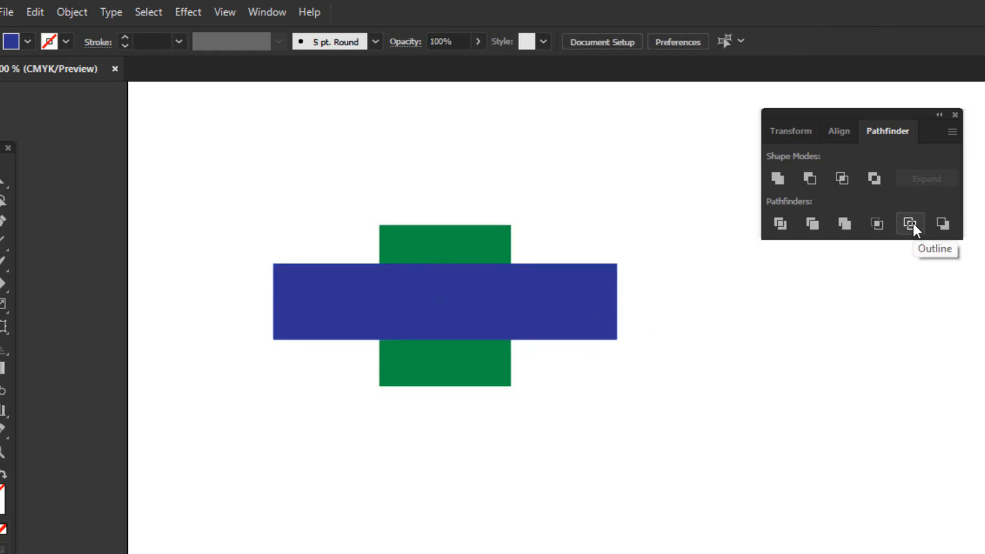
Apply Pathfinder Outline to both overlapping rectangles and deselect the resulting lines.
left_click_drag(298, 194, 598, 381)
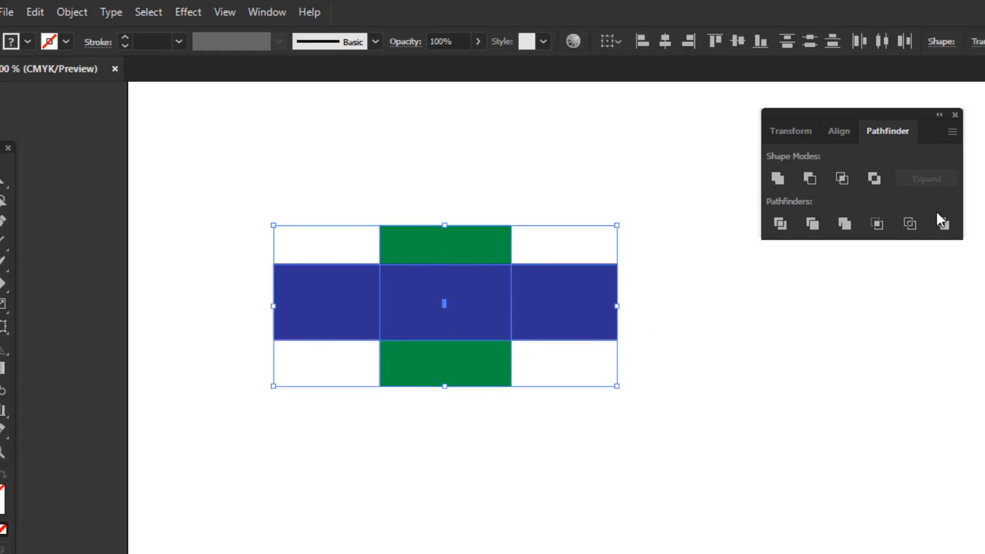
left_click(909, 223)
left_click(681, 393)
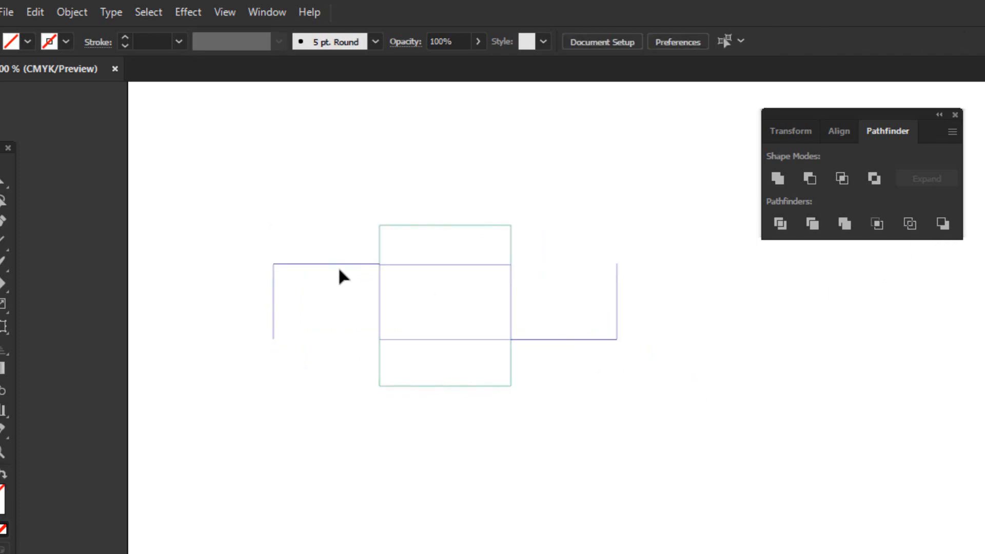
Select all the outline segments to inspect them, undo the Outline operation, and clear the selection.
left_click_drag(263, 208, 667, 454)
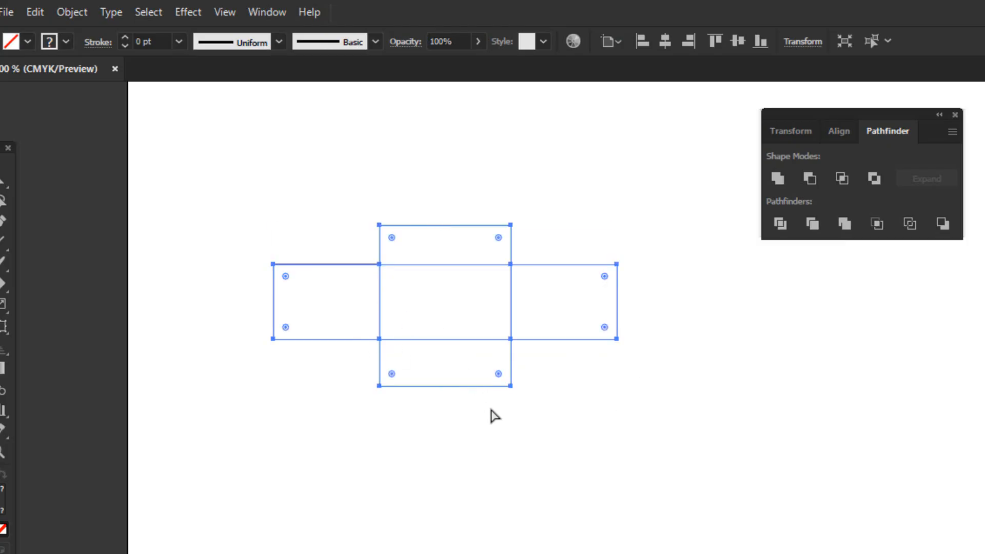
key("ctrl+z")
left_click(544, 456)
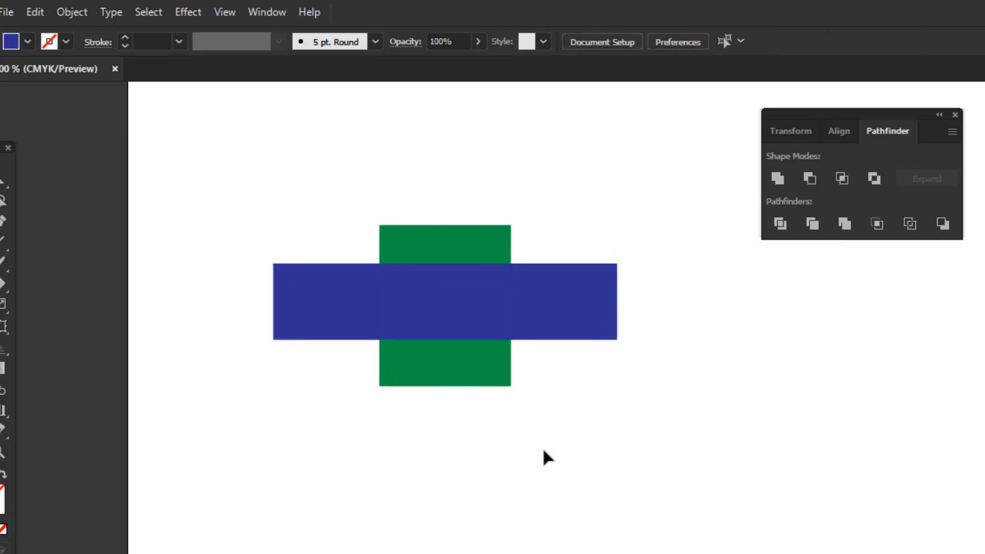
Apply Pathfinder Minus Back to both rectangles, view the result, and undo it.
left_click_drag(319, 205, 613, 432)
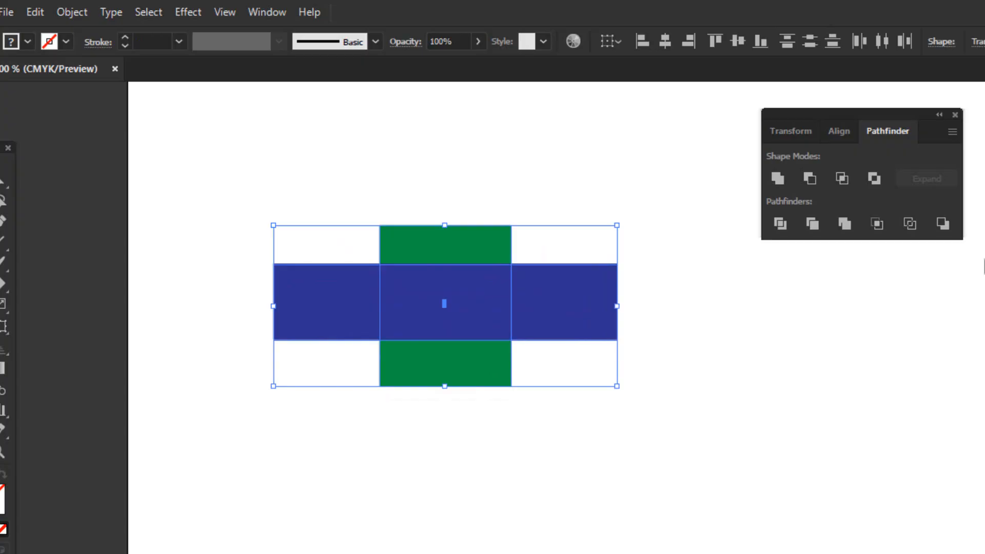
left_click(944, 221)
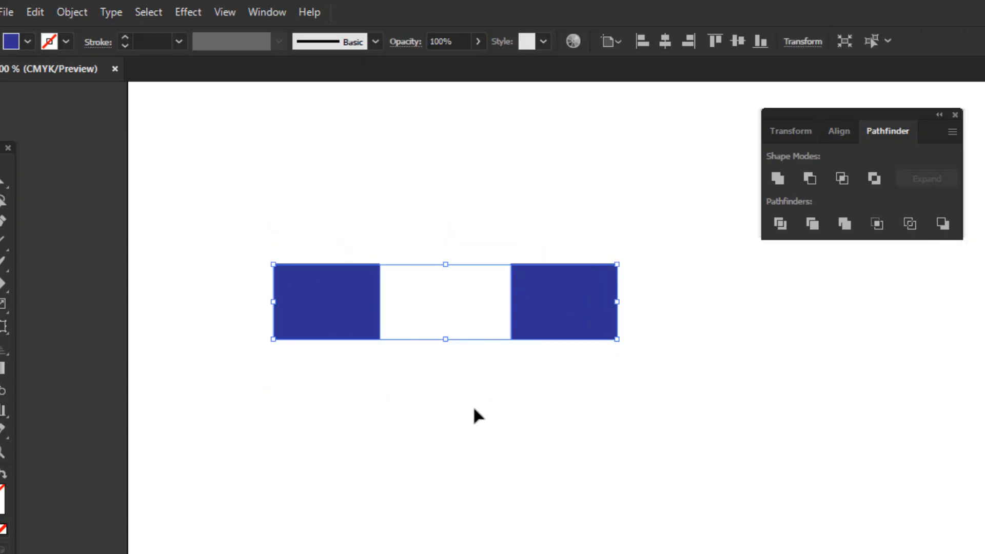
left_click(487, 460)
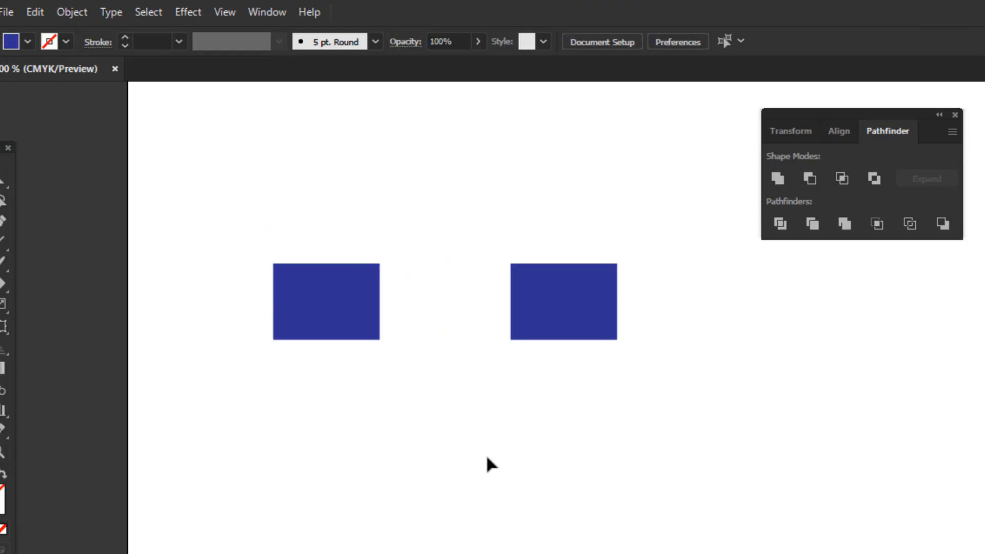
key("ctrl+z")
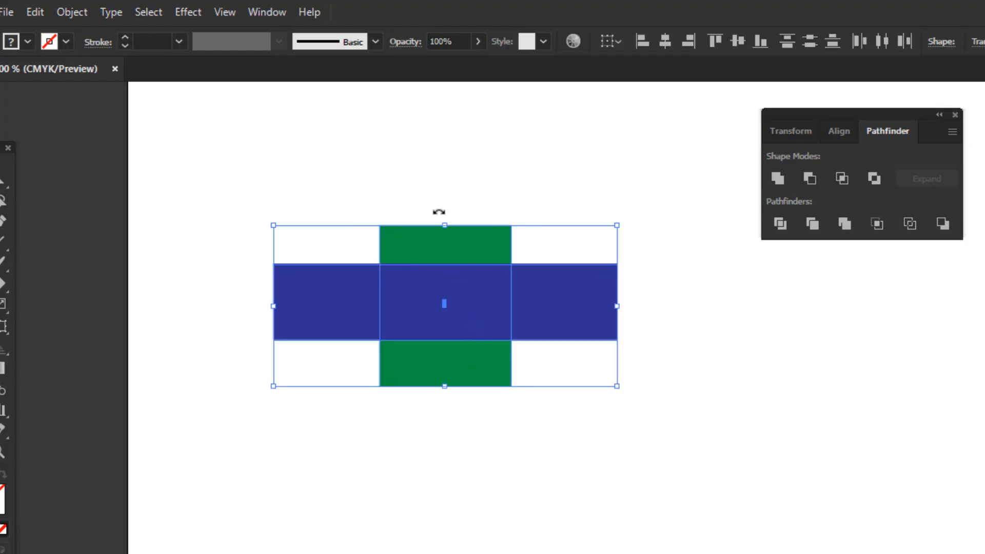
left_click(442, 214)
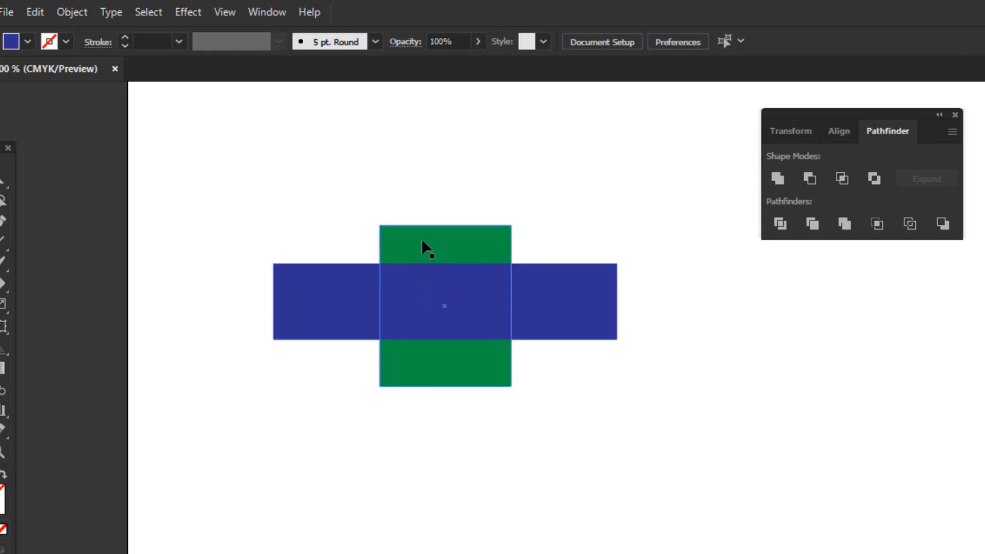
Subtract the green back rectangle from the blue front one with Minus Back and select the remaining blue shape.
left_click_drag(352, 220, 723, 301)
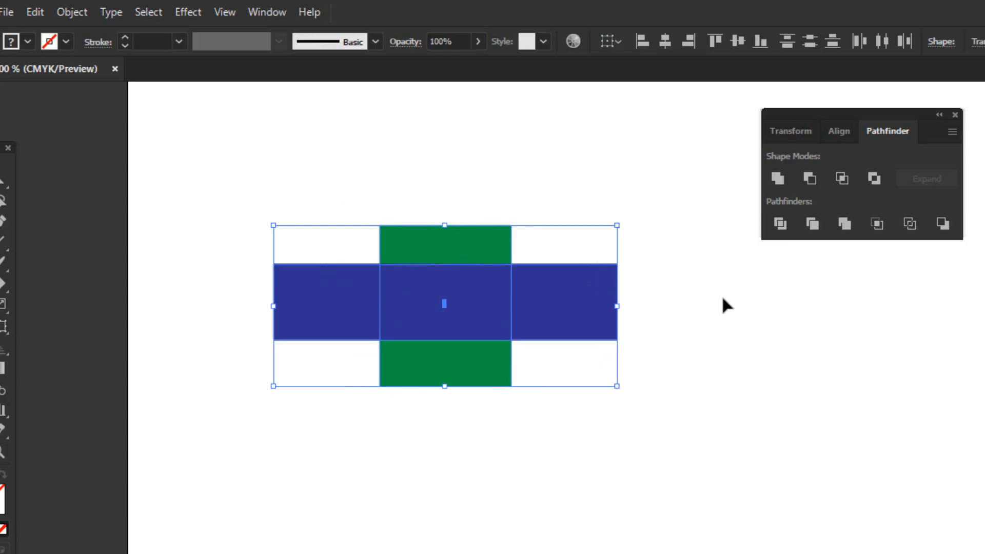
left_click(942, 224)
left_click(528, 351)
left_click(359, 330)
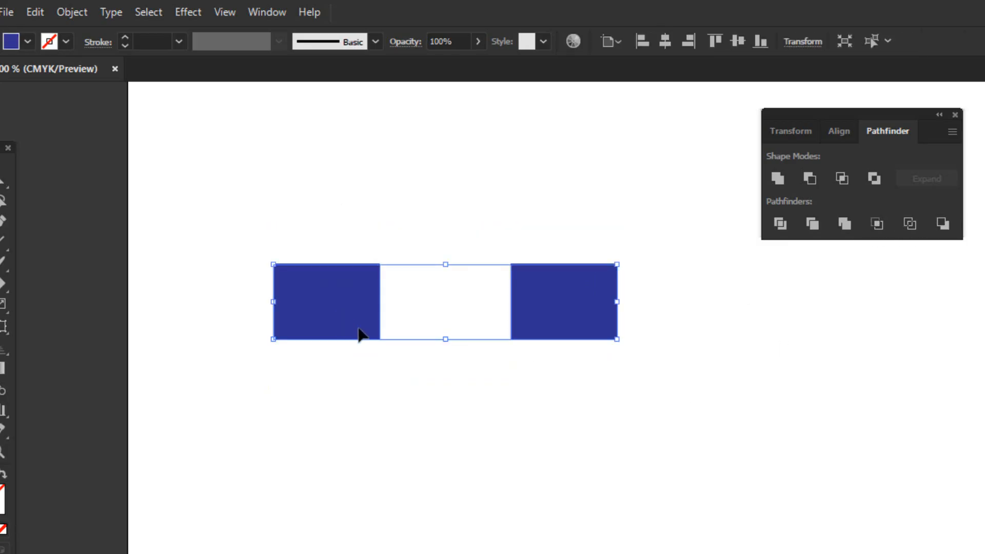
Ungroup the two blue Minus Back pieces and move one separately, placing it level with and closer to the other.
left_click_drag(359, 335, 303, 308)
right_click(308, 308)
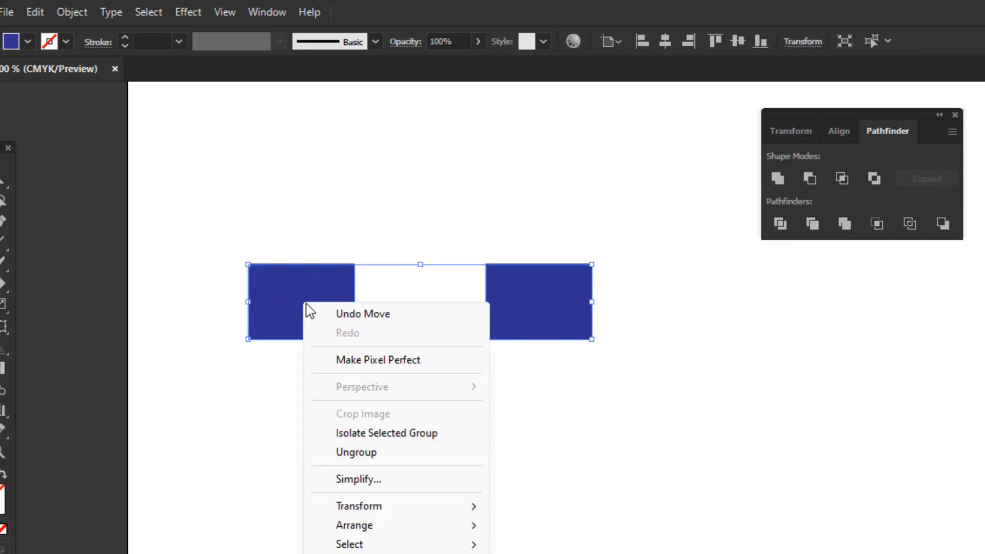
left_click(419, 453)
left_click(530, 305)
left_click_drag(530, 305, 551, 385)
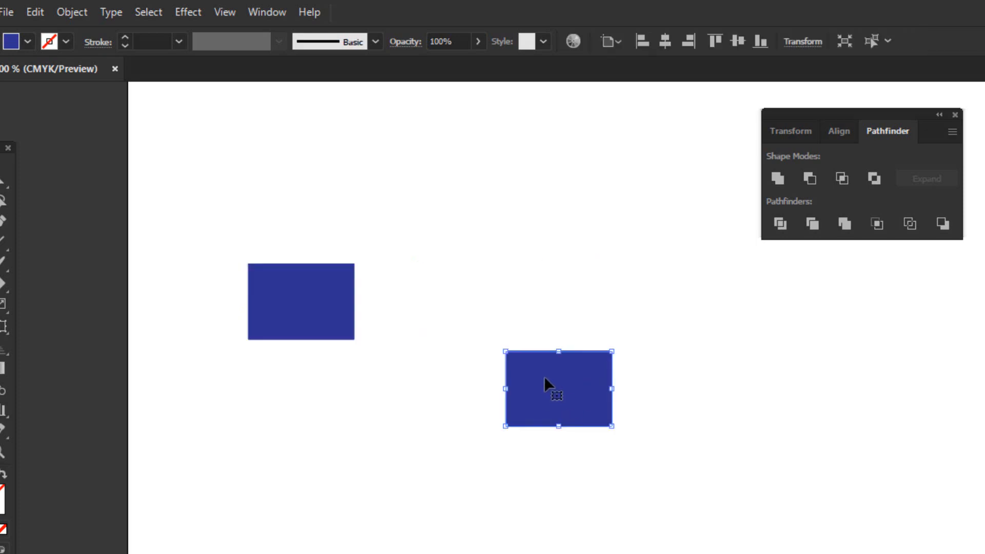
left_click_drag(544, 379, 477, 297)
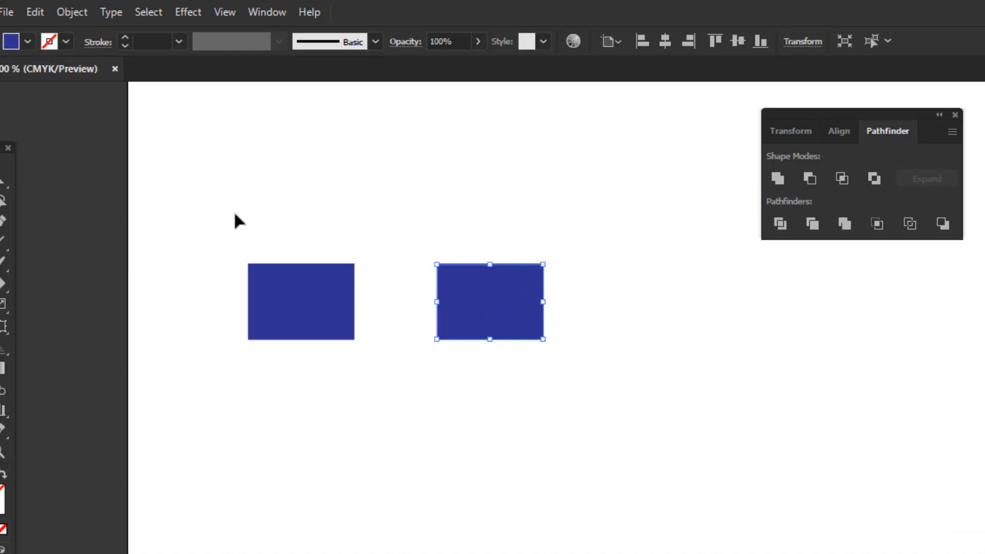
Select both blue rectangles, group them, and select the resulting group.
left_click_drag(225, 209, 539, 368)
right_click(477, 300)
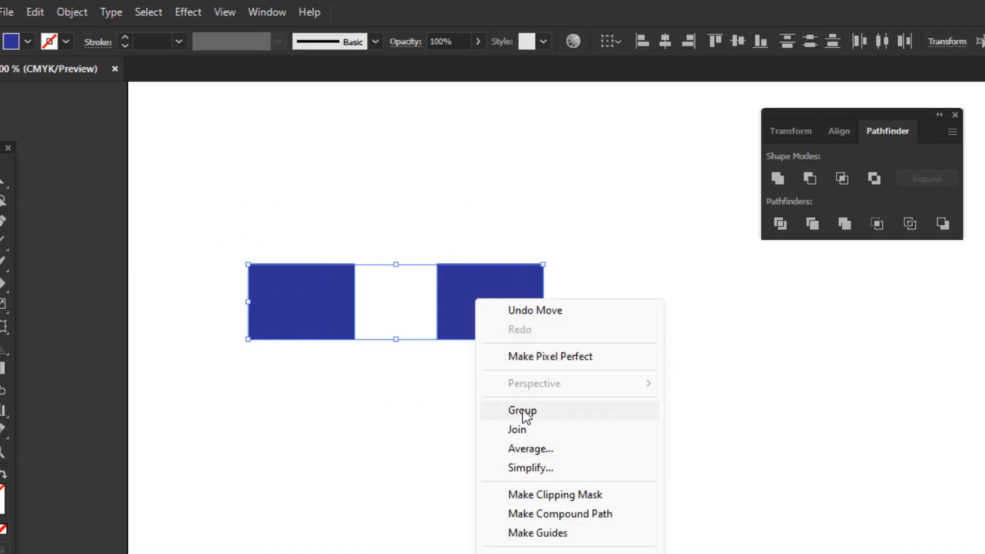
left_click(522, 411)
left_click(550, 435)
left_click(482, 311)
Move the grouped blue rectangles together to a slightly higher place on the artboard.
right_click(468, 299)
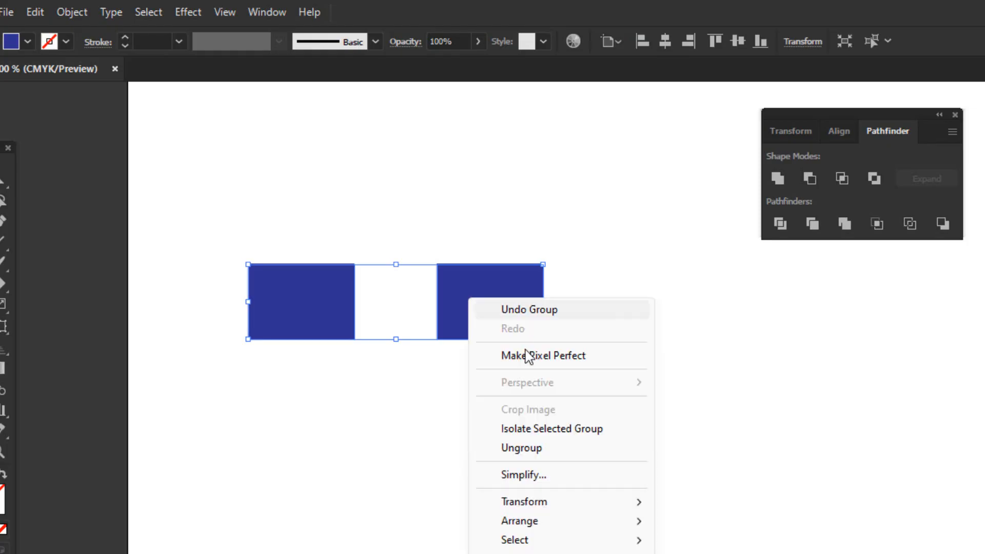
left_click(541, 446)
left_click(429, 319)
left_click_drag(466, 294, 456, 270)
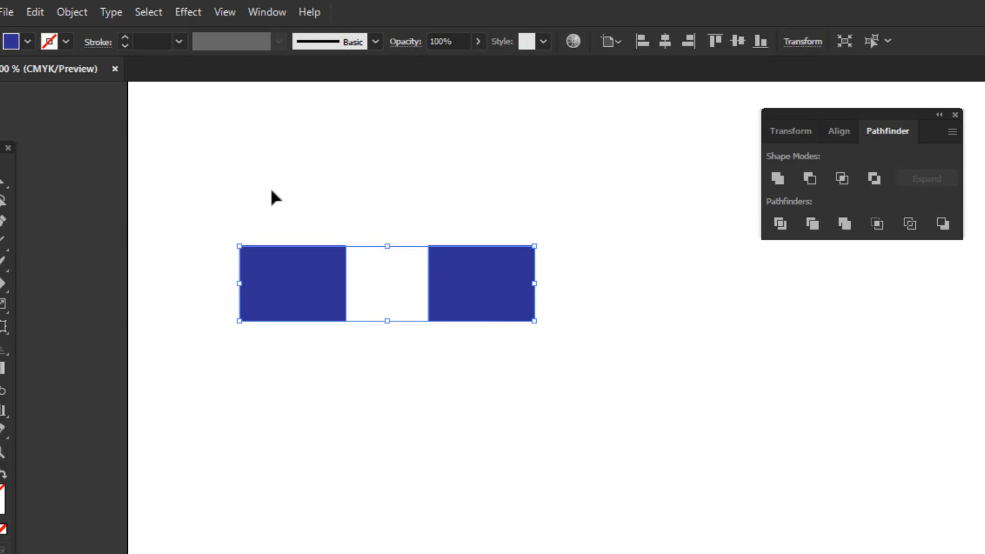
left_click_drag(248, 185, 495, 282)
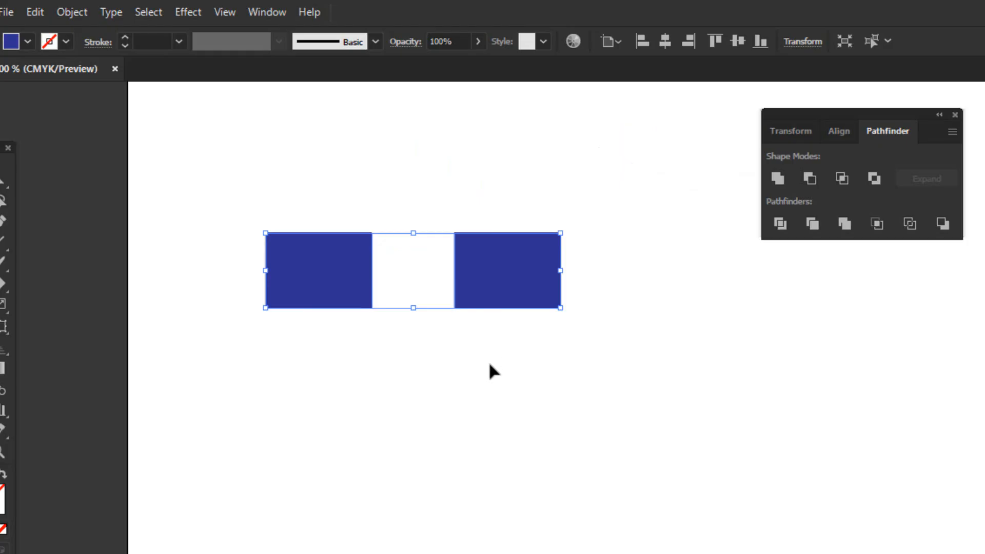
Ungroup the blue rectangles and shift only the right-hand one slightly away from the other.
right_click(499, 267)
left_click(545, 420)
left_click(532, 351)
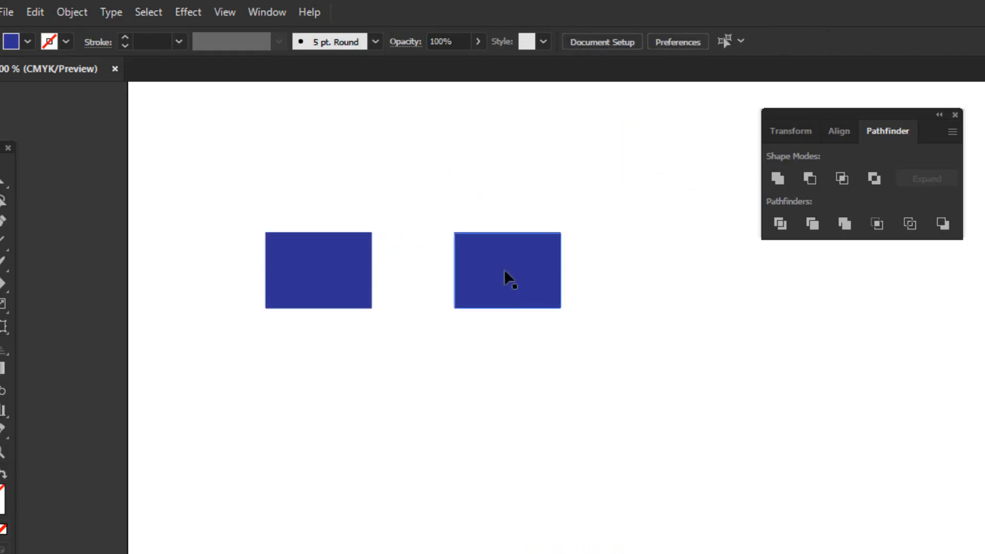
mouse_move(506, 277)
left_mouse_down()
mouse_move(580, 368)
mouse_move(523, 277)
left_mouse_up()
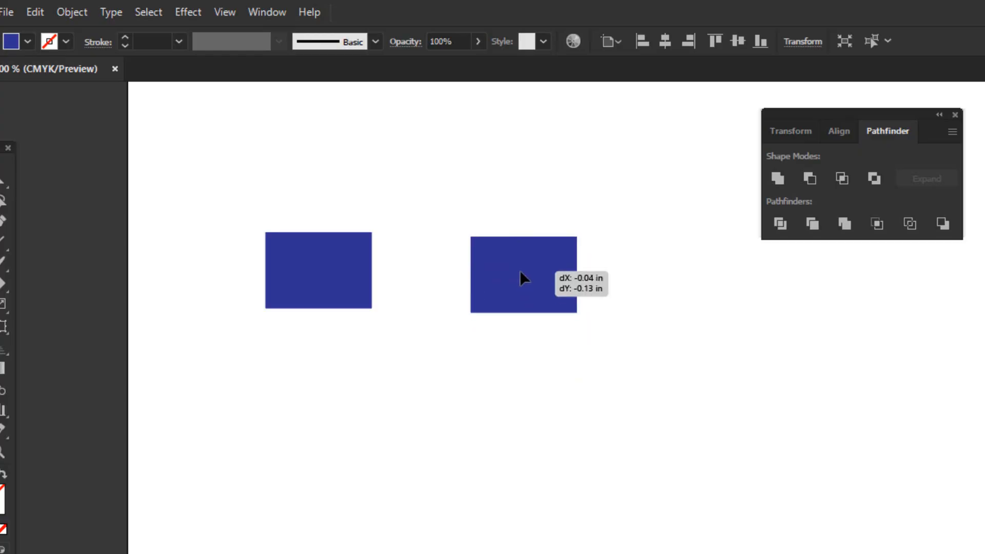
Select both rectangles and change their fill to the orange-red swatch.
left_click_drag(281, 205, 639, 410)
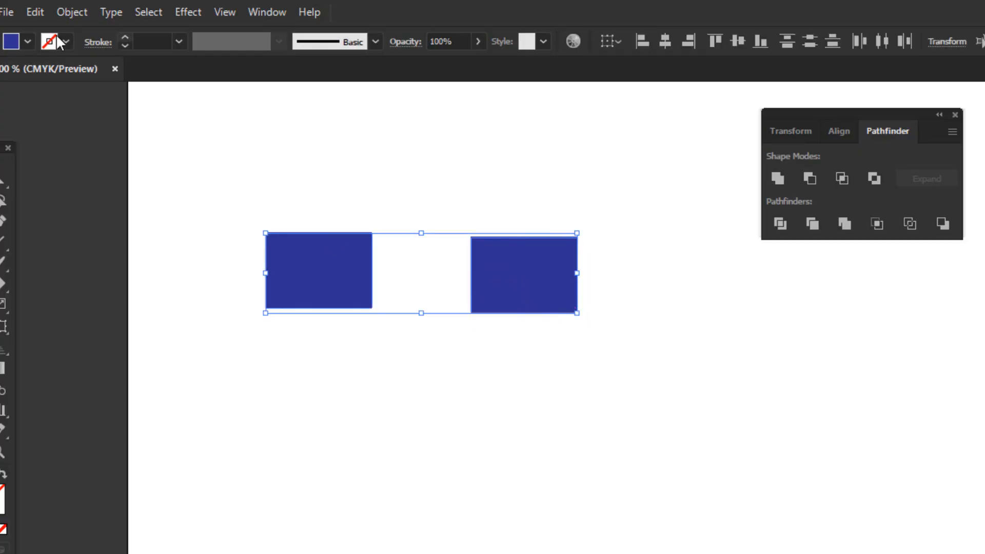
left_click(27, 42)
left_click(41, 71)
left_click(55, 72)
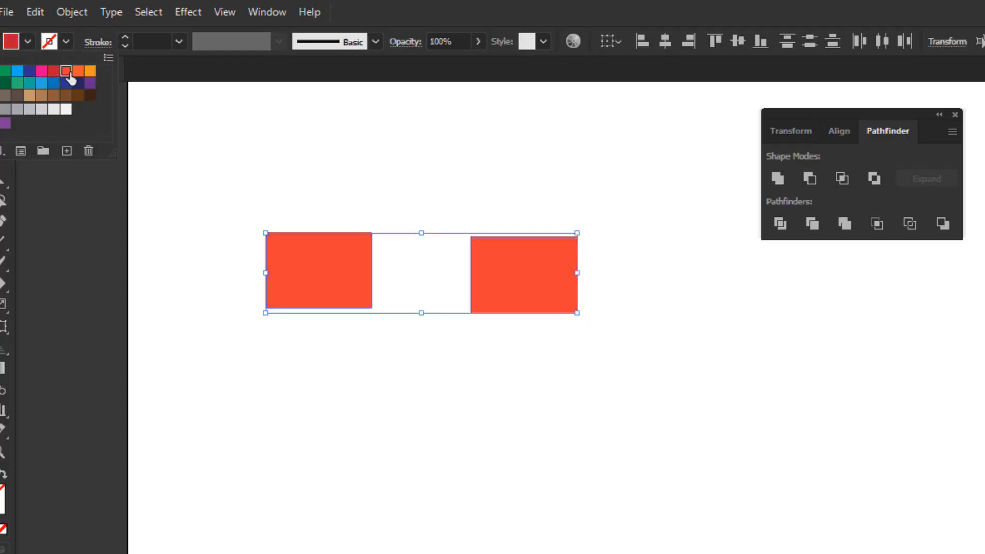
left_click(215, 177)
Deselect the rectangles and move the left-hand one on its own to line up with the right-hand one.
right_click(314, 248)
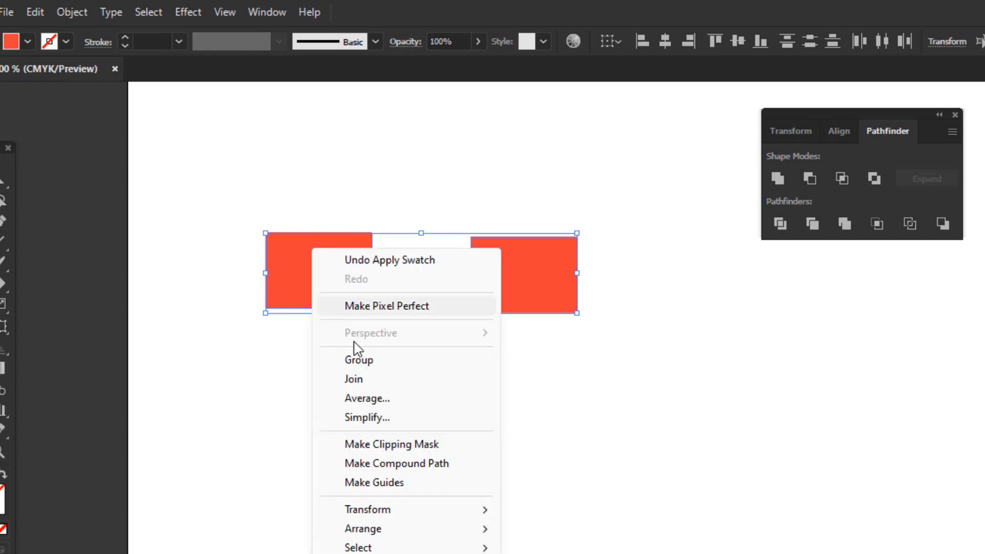
left_click(353, 360)
left_click(262, 338)
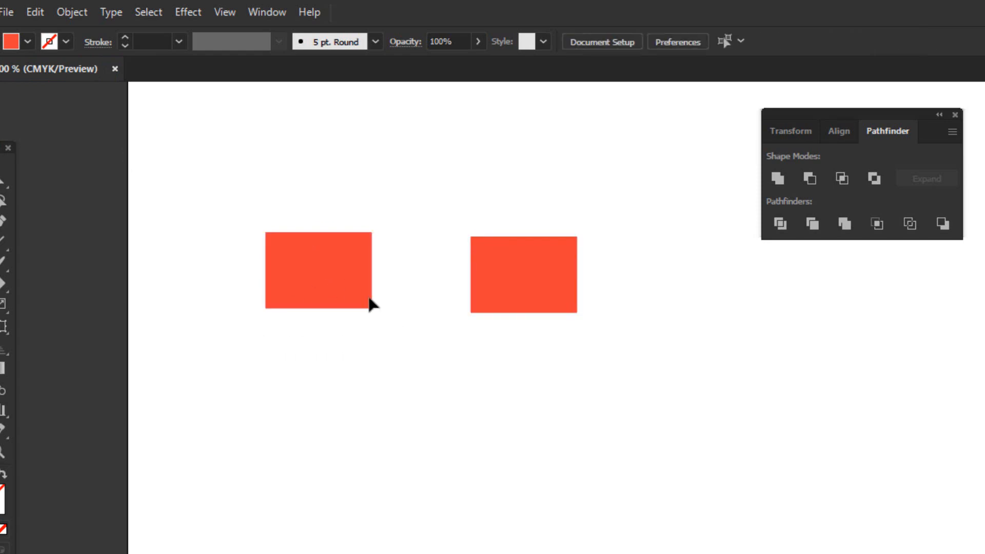
left_click_drag(299, 268, 308, 262)
left_click(508, 262)
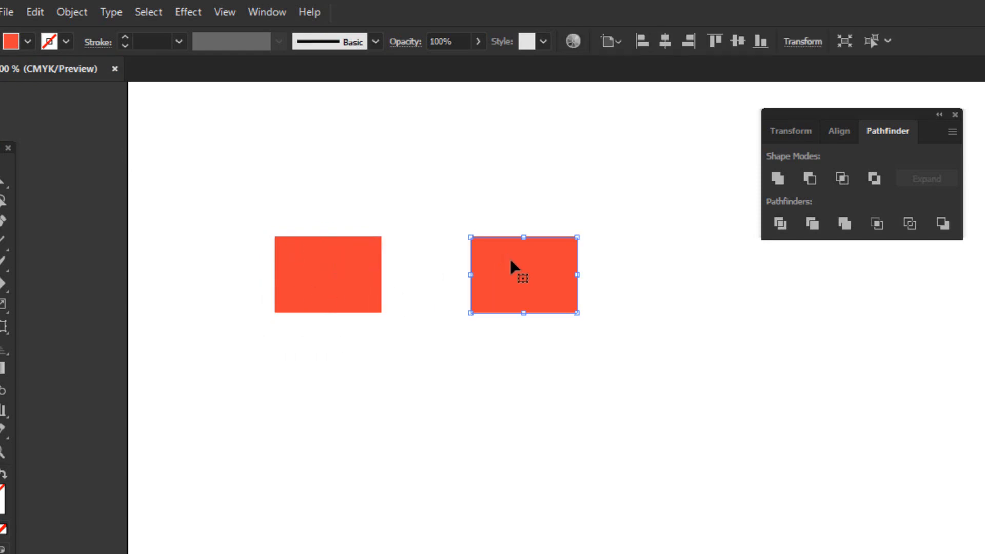
Select both orange-red rectangles and set their fill back to the dark blue swatch.
left_click_drag(281, 193, 496, 264)
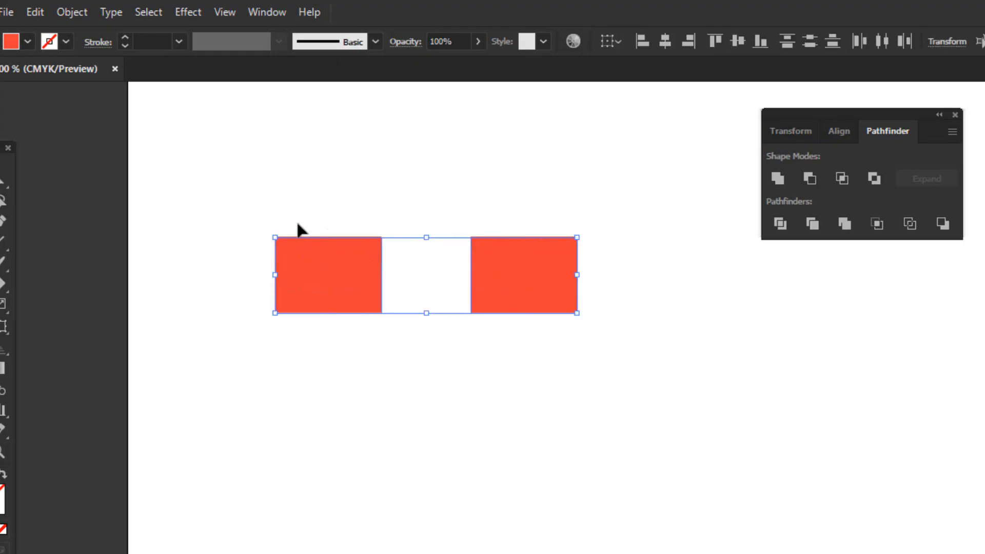
left_click_drag(238, 184, 597, 337)
left_click(28, 42)
left_click(30, 72)
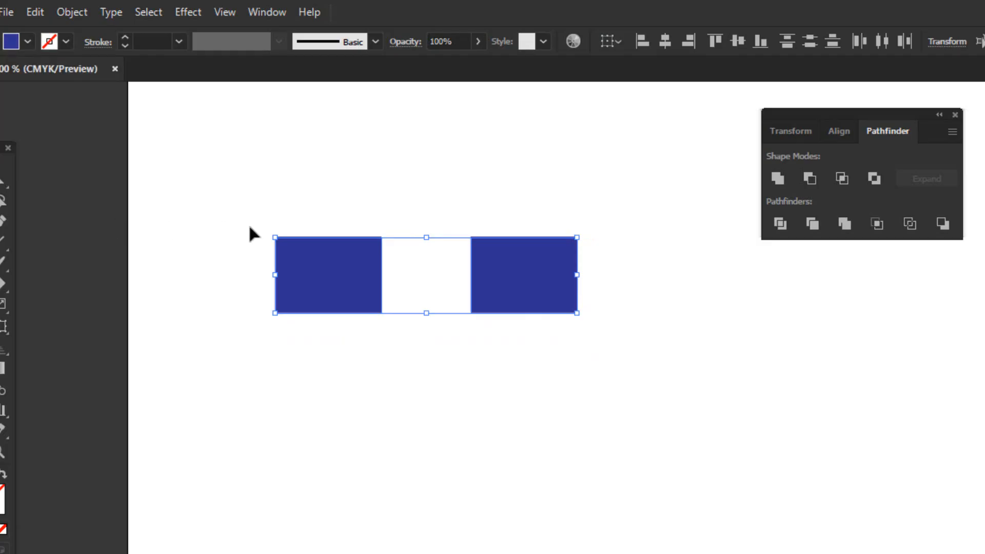
left_click(563, 214)
left_click(516, 272)
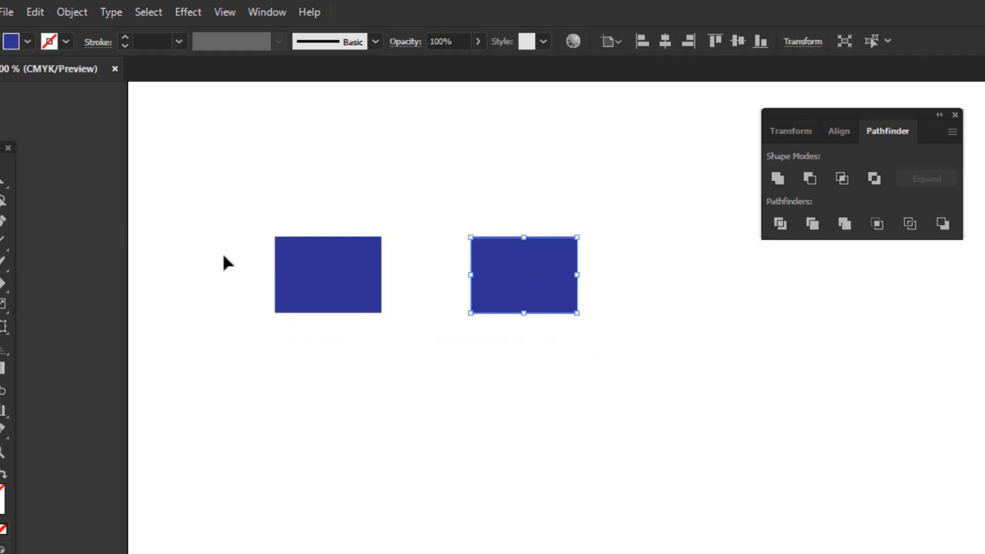
left_click(28, 42)
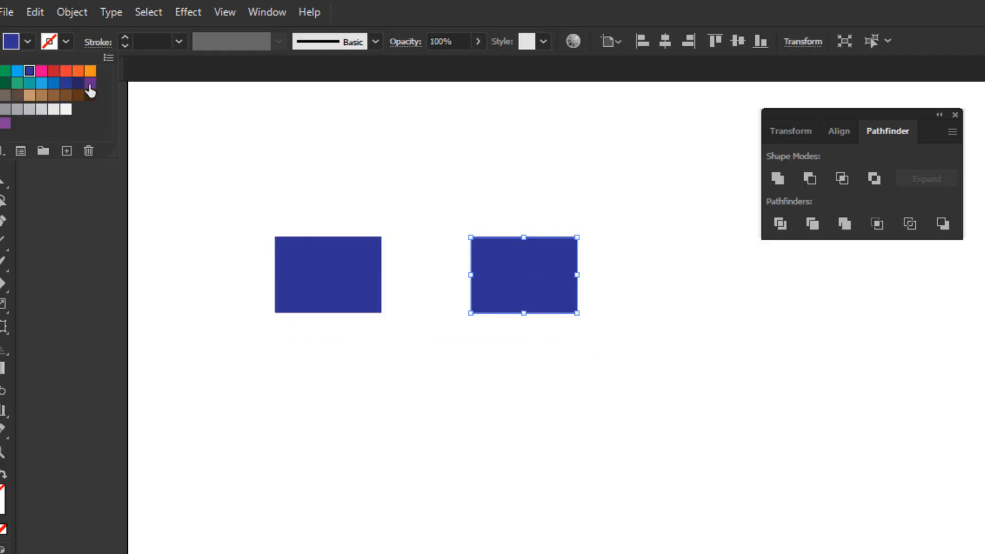
left_click(454, 498)
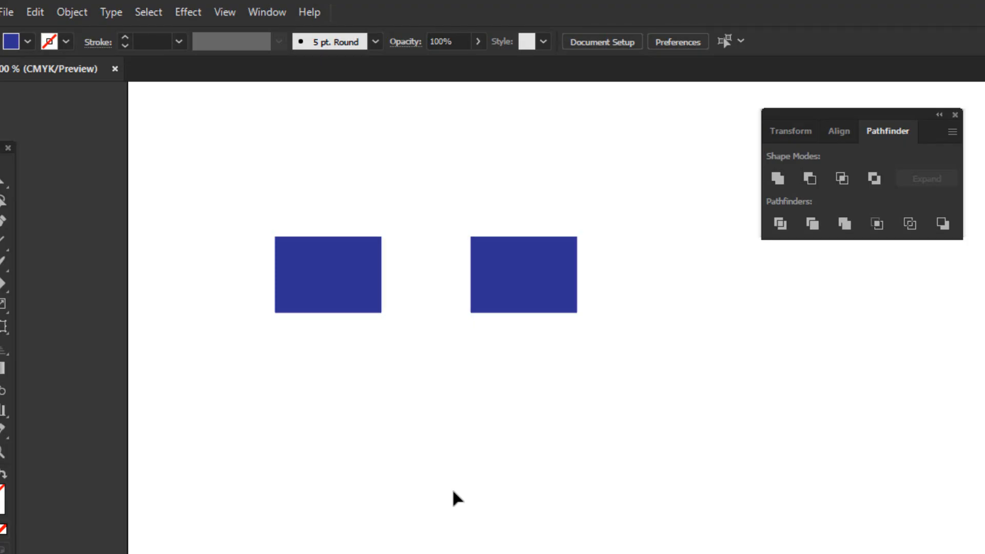
Select both blue rectangles and delete them from the artboard.
left_click_drag(246, 174, 593, 379)
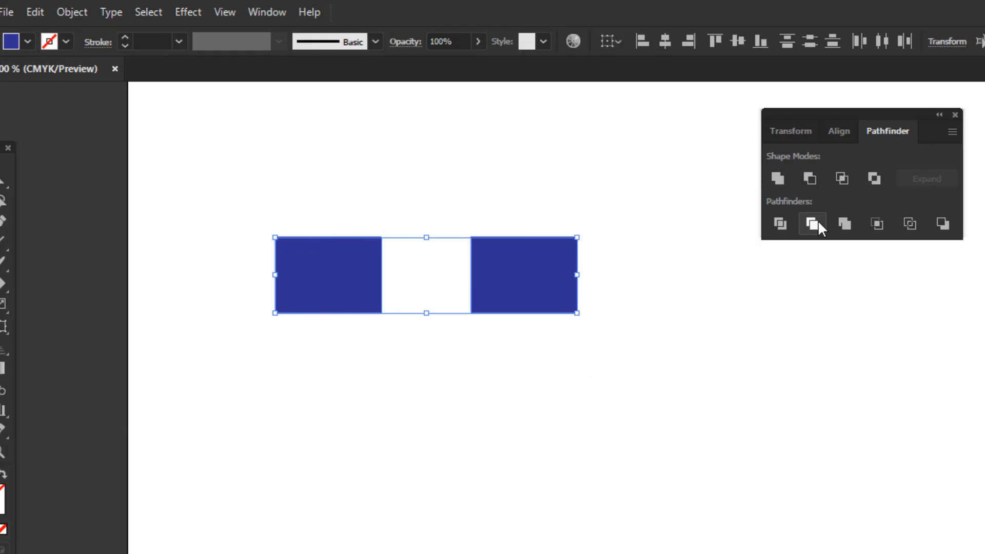
key("Delete")
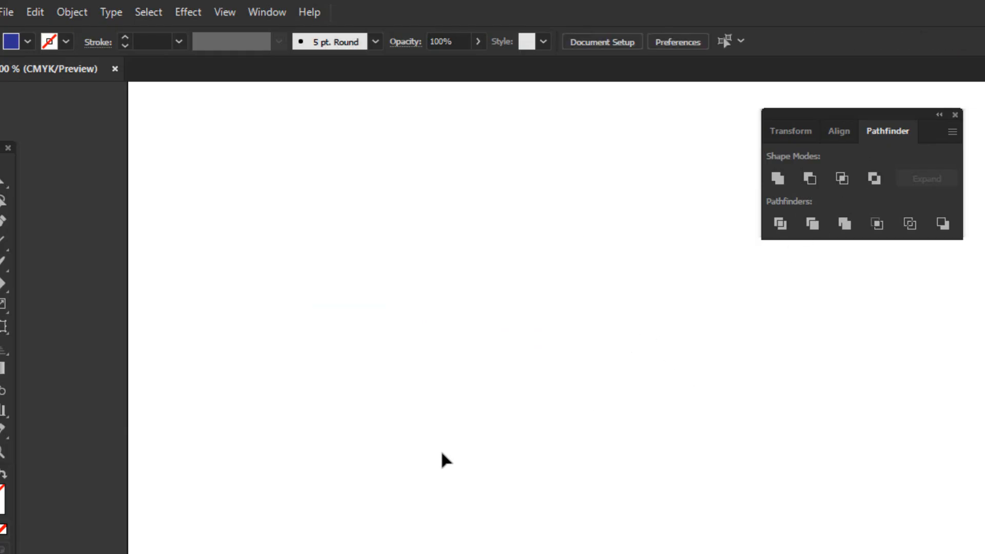